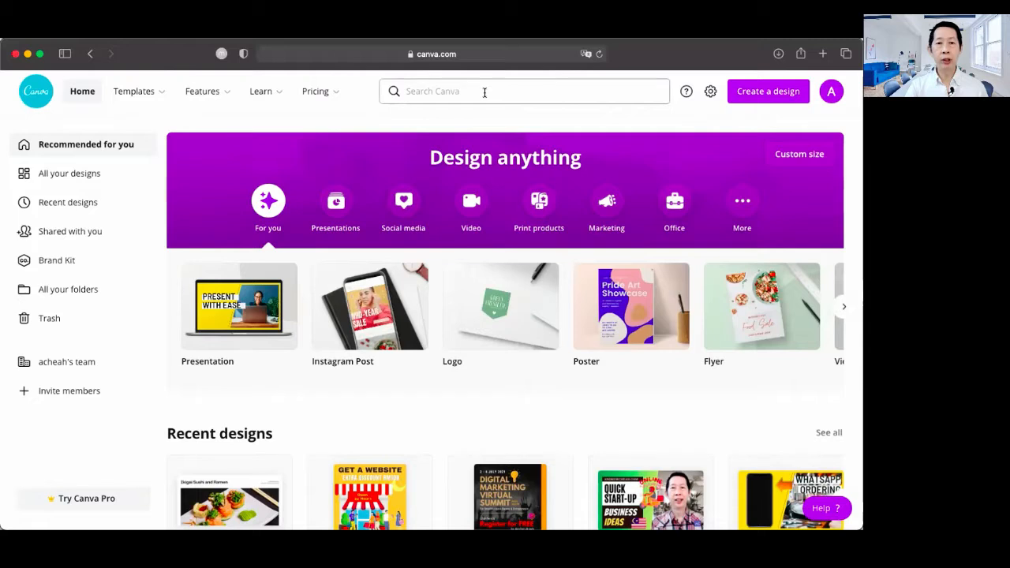
Search the template library for "website"
left_click(485, 92)
type("w")
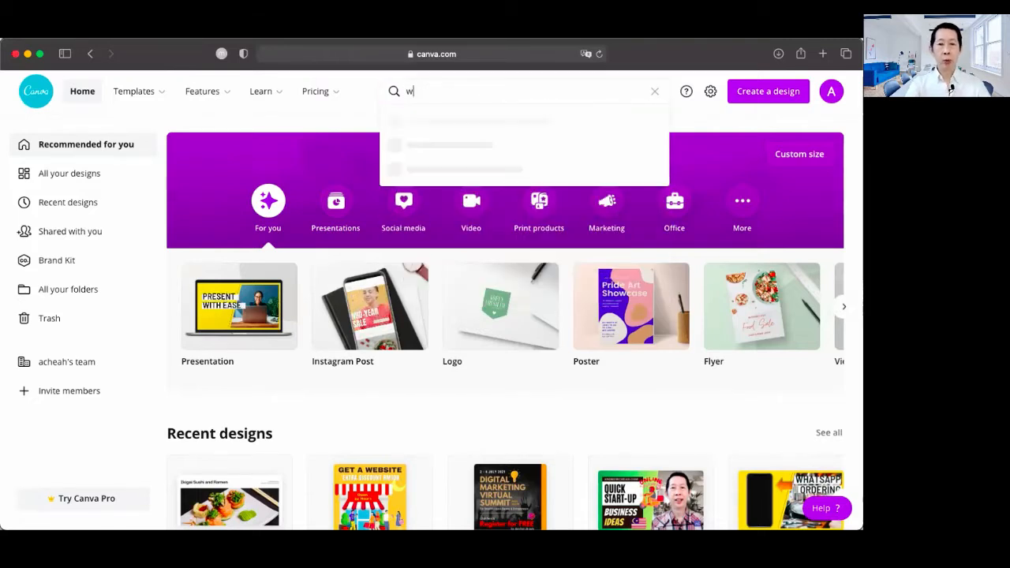
type("ebsite")
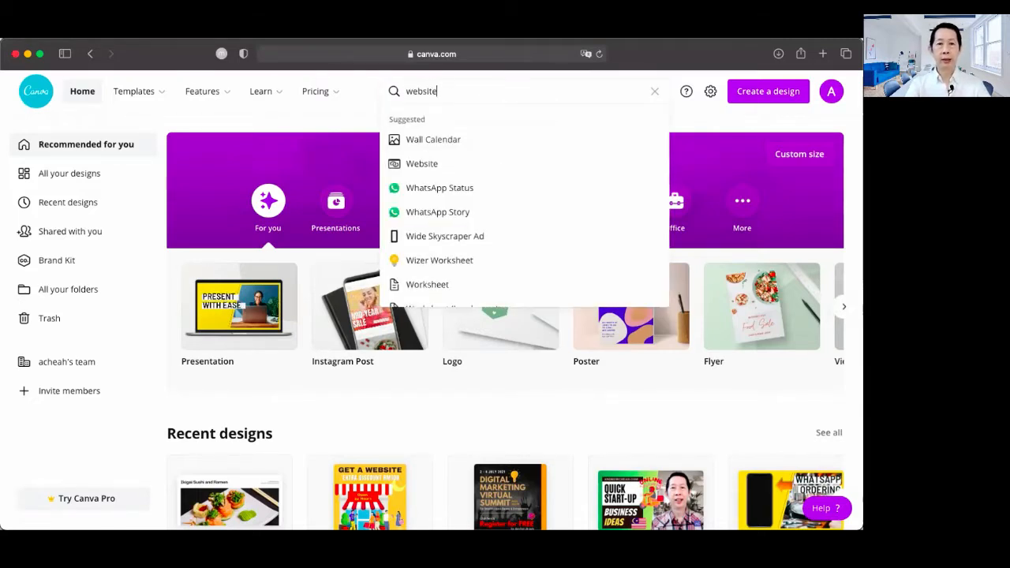
key("Return")
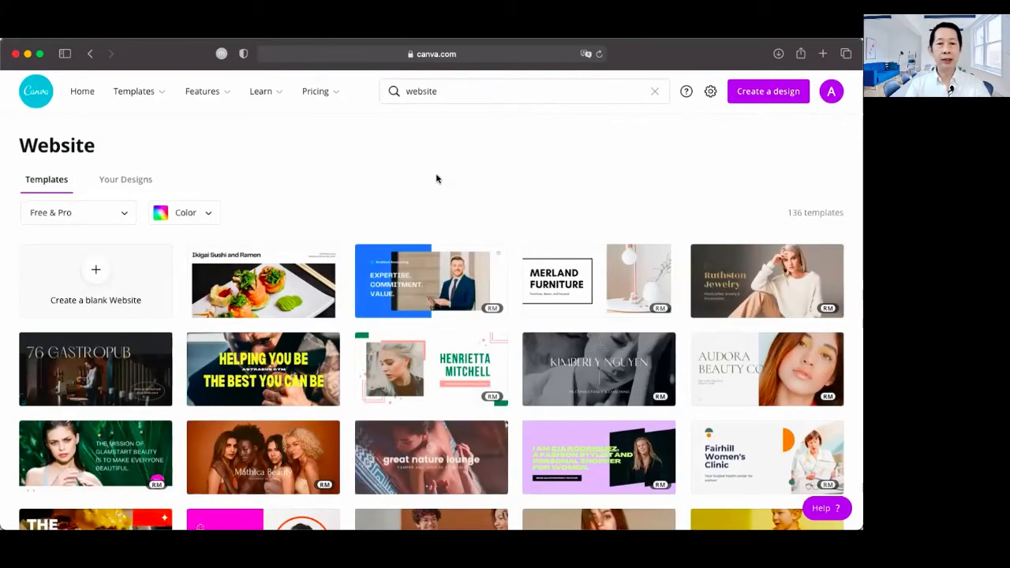
Browse the website templates and compare the available designs
scroll(436, 180, "down", 5)
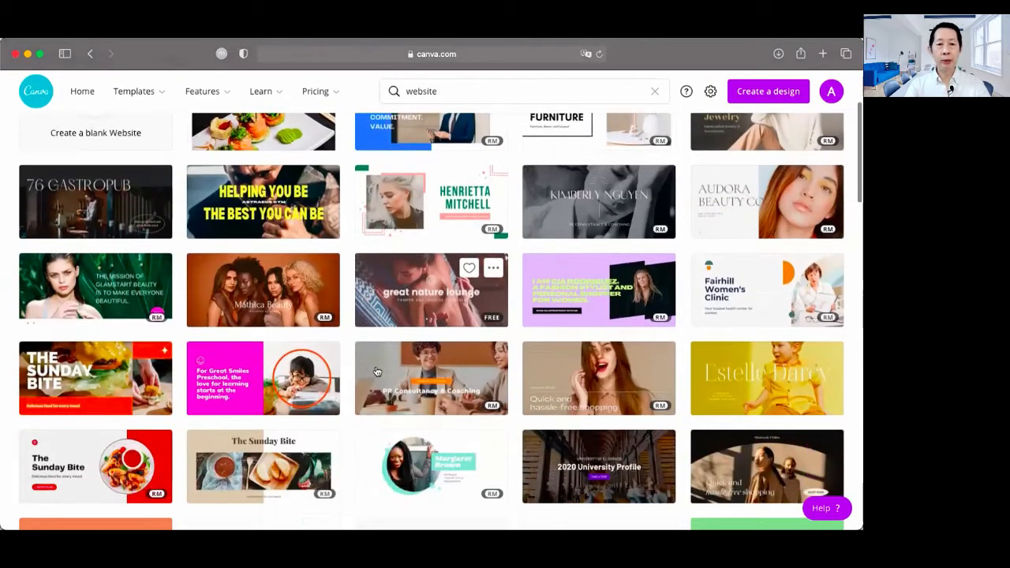
scroll(378, 371, "down", 6)
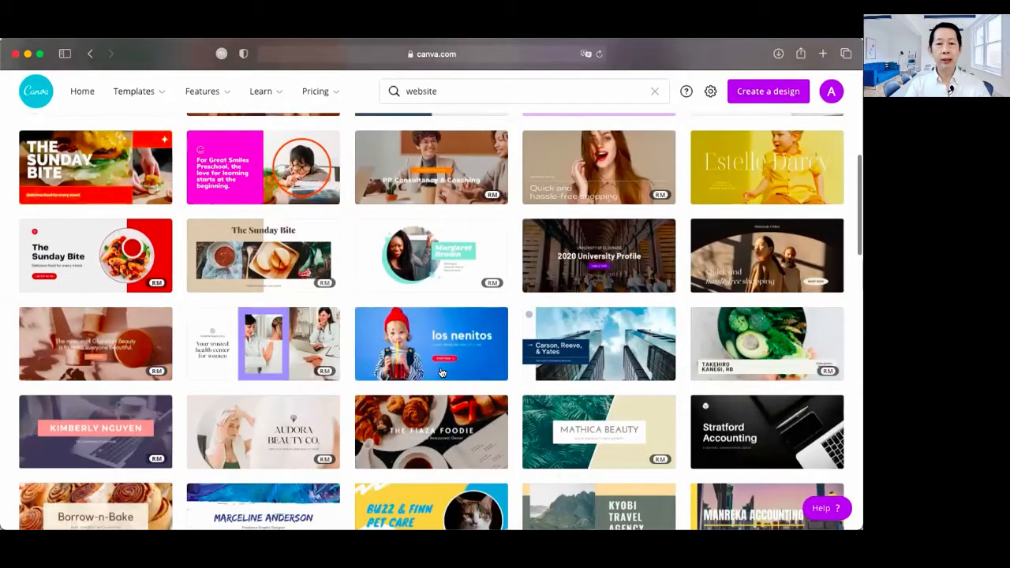
scroll(442, 373, "up", 10)
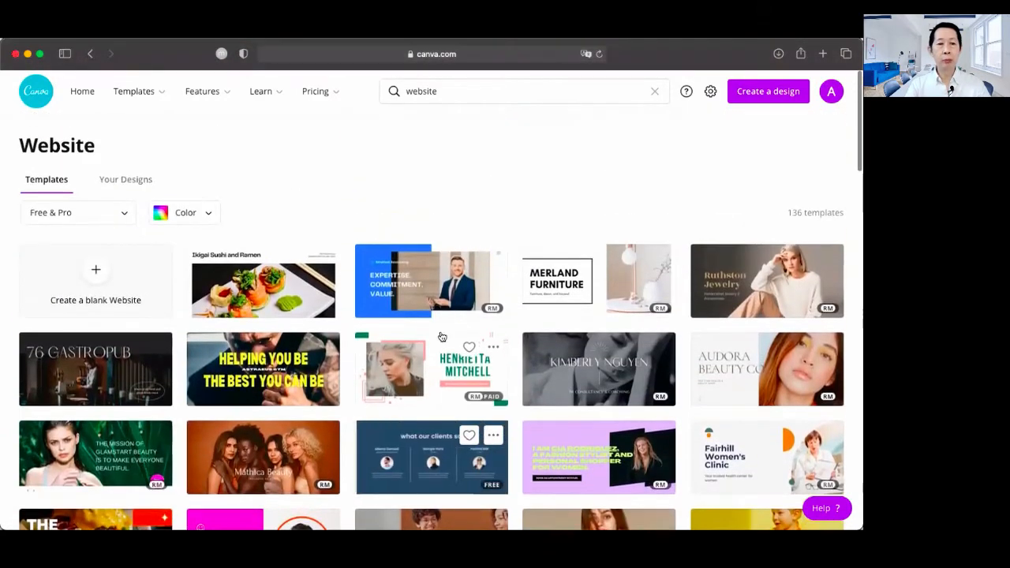
scroll(242, 202, "down", 2)
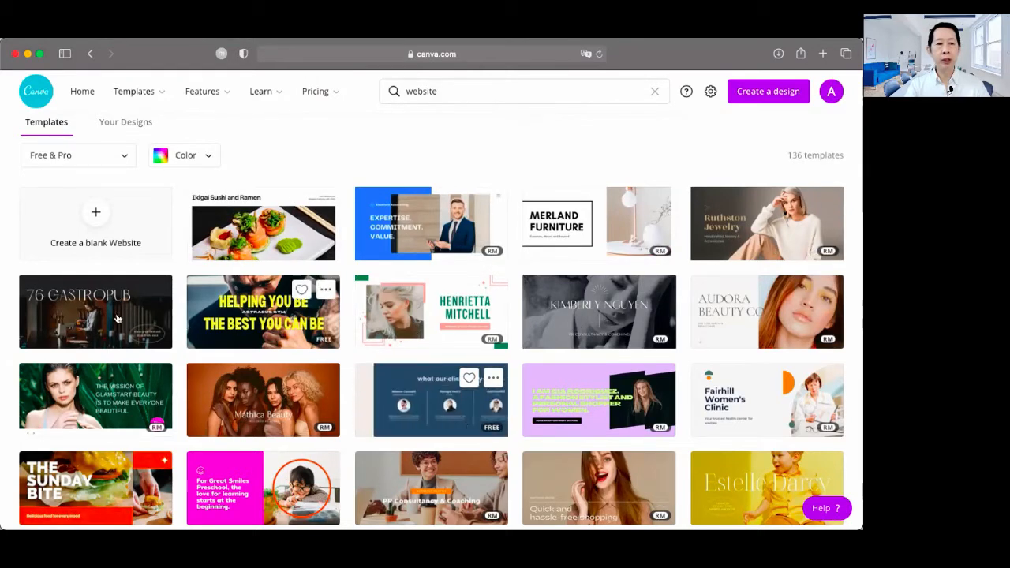
scroll(280, 340, "down", 5)
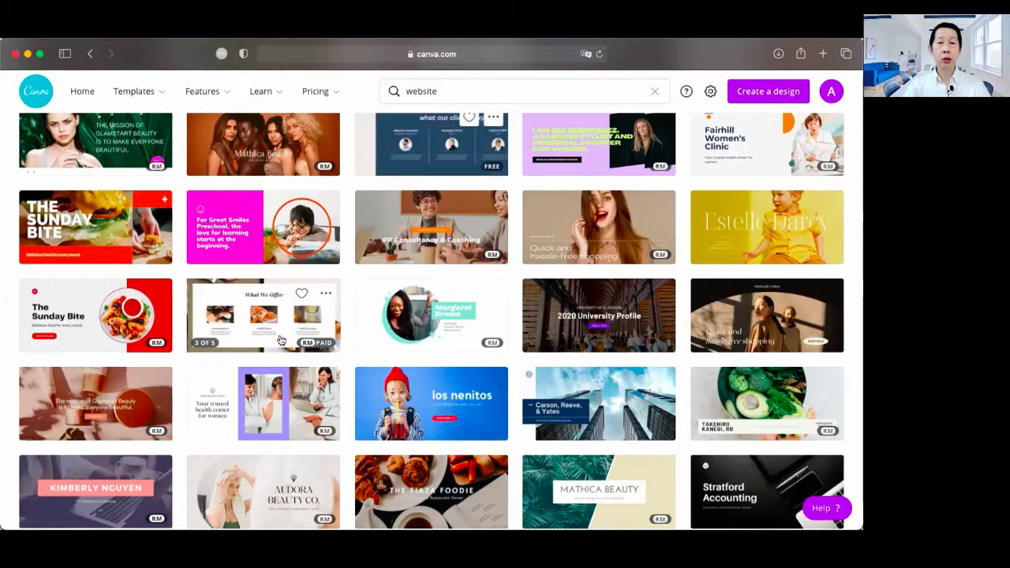
scroll(280, 340, "up", 2)
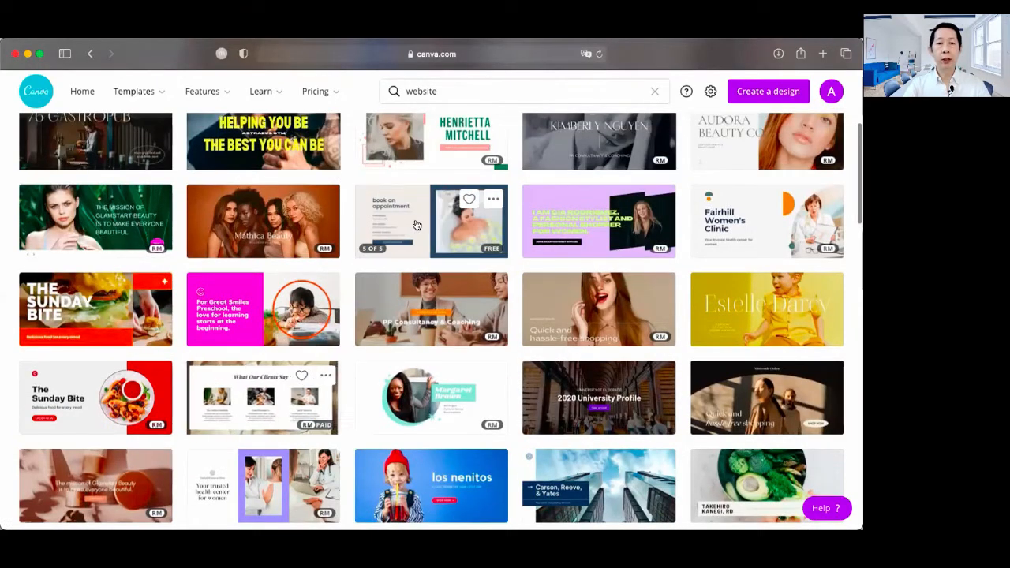
scroll(416, 226, "up", 4)
scroll(415, 224, "down", 1)
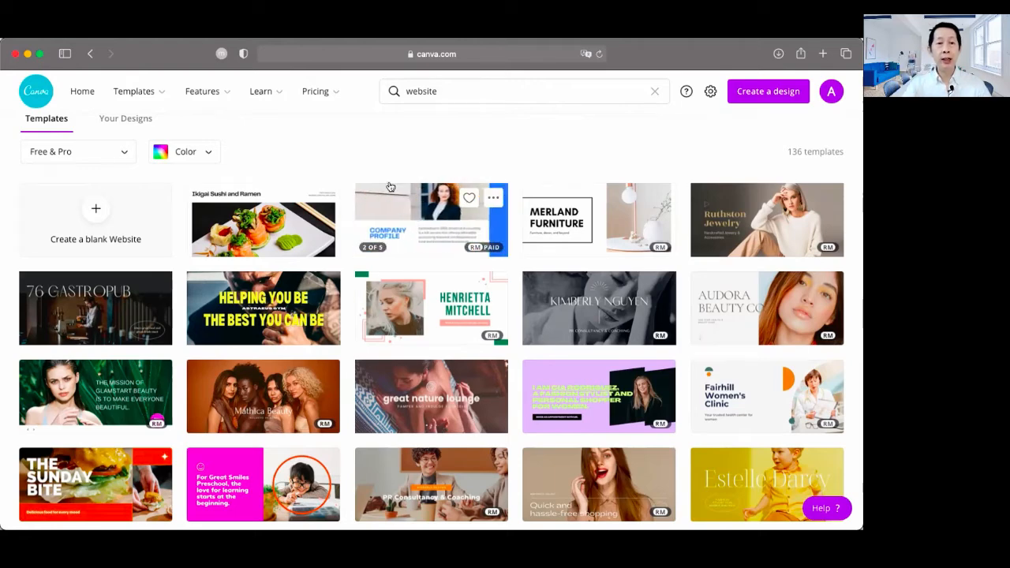
Open the Ikigai Sushi and Ramen website template for editing and collapse the template pane beside the page
mouse_move(262, 236)
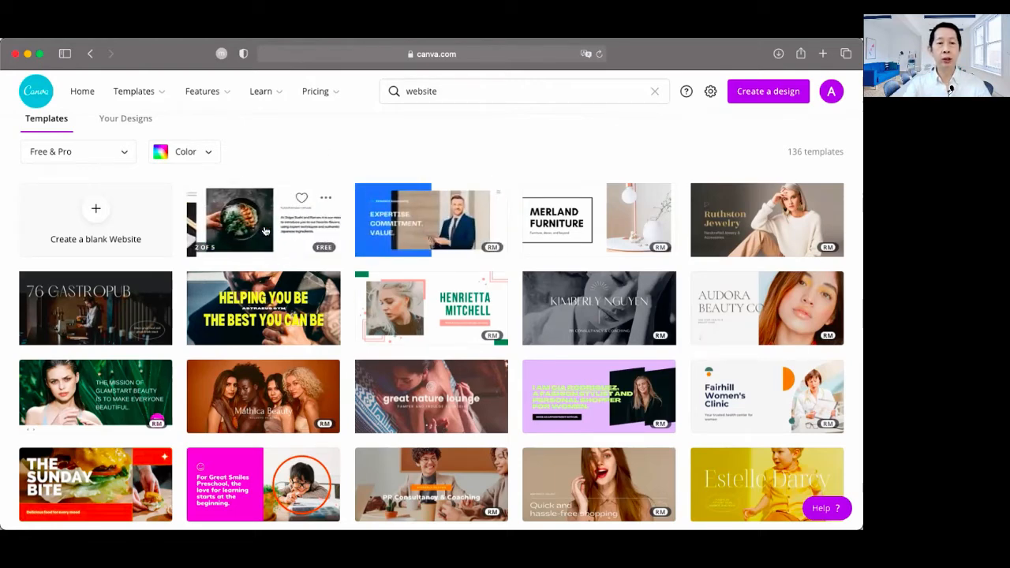
left_click(266, 230)
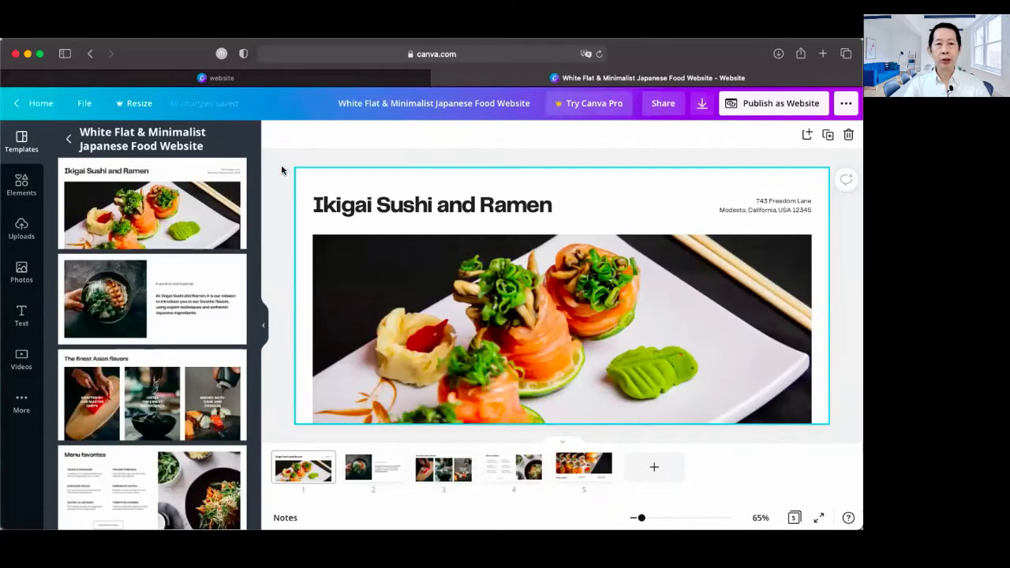
scroll(282, 173, "down", 2)
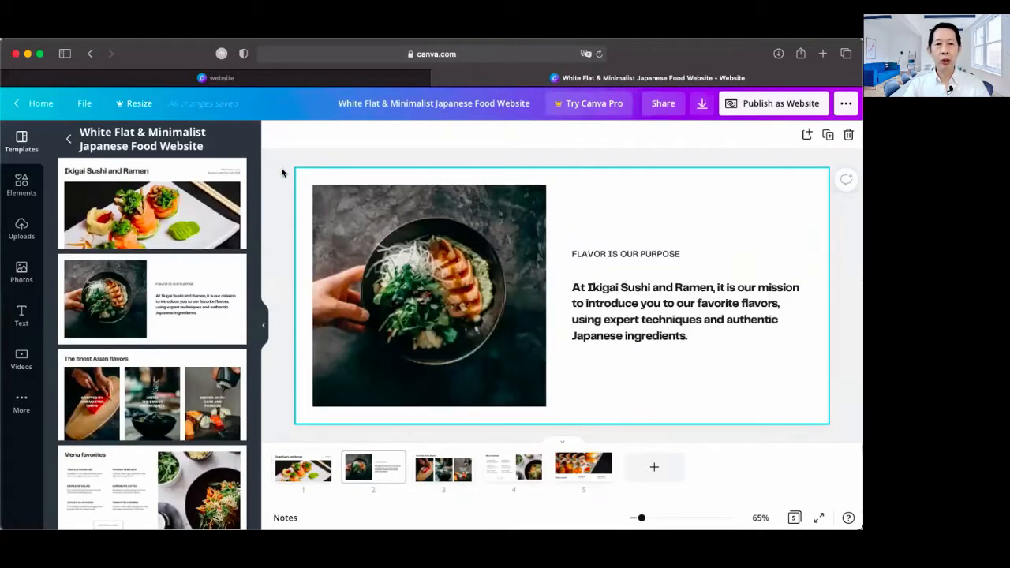
scroll(282, 172, "up", 2)
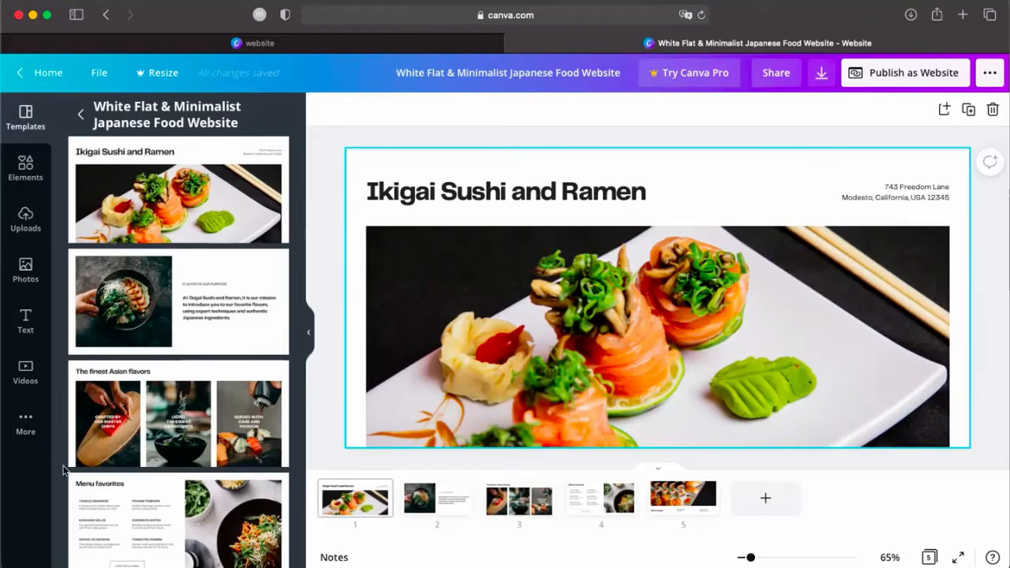
left_click(307, 331)
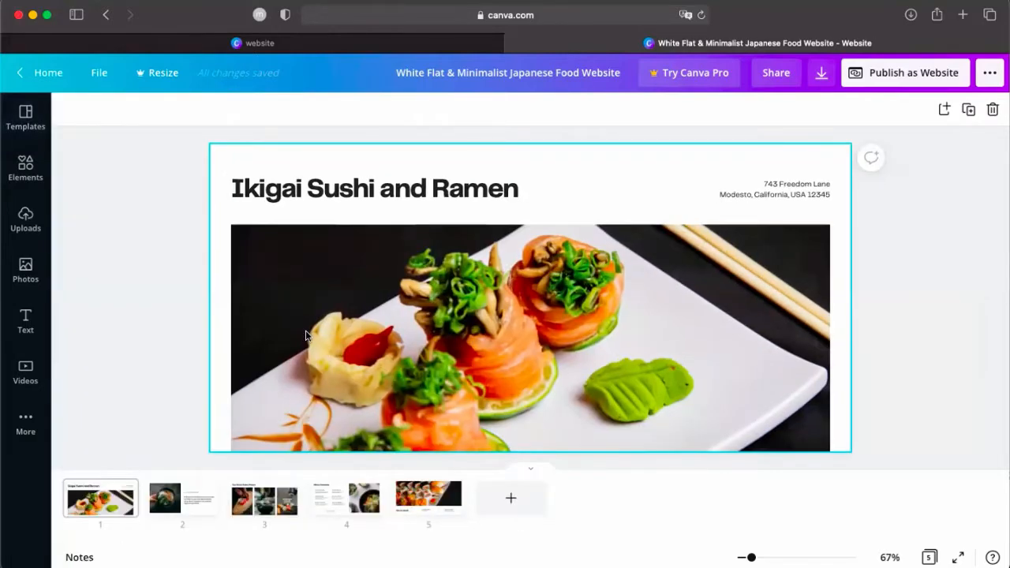
Start publishing the design as a website with the Presentation web style and open the resulting site
left_click(913, 77)
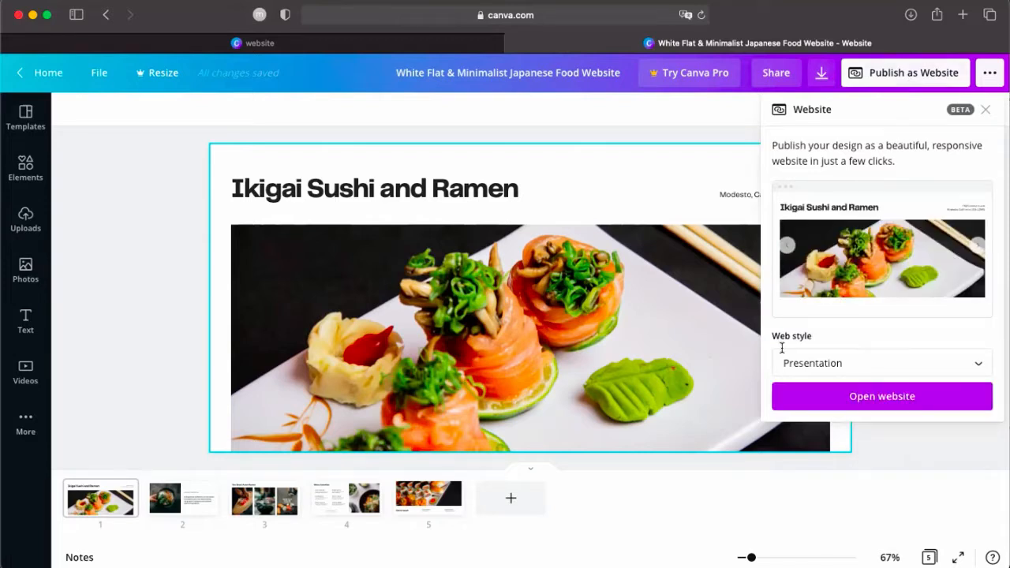
left_click(978, 365)
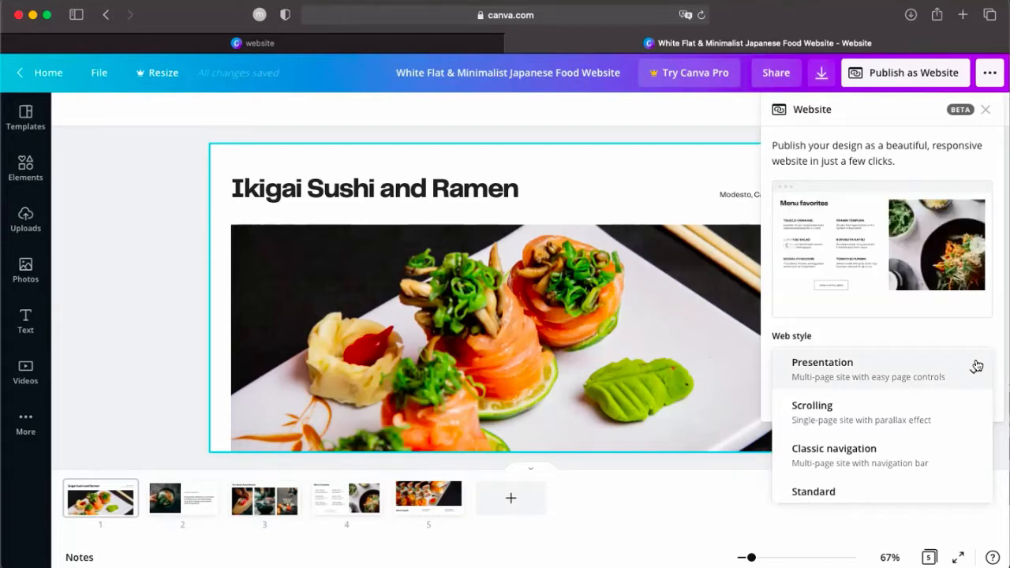
left_click(878, 374)
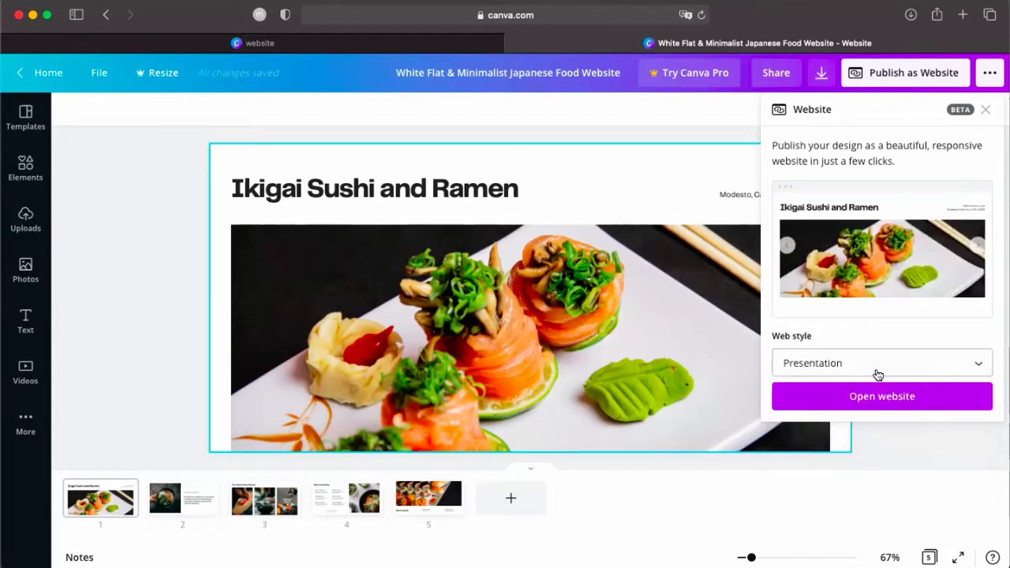
left_click(888, 397)
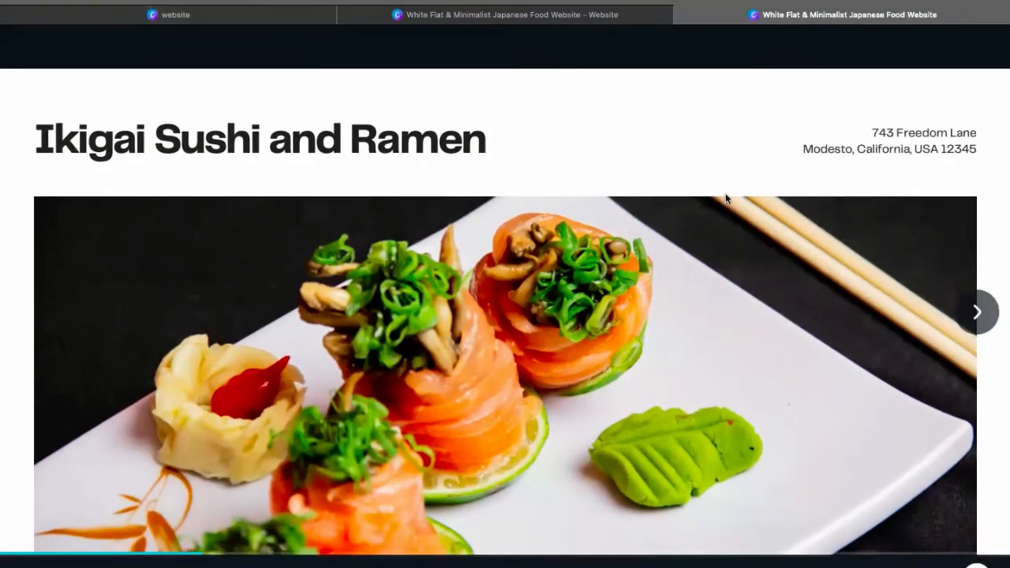
Page through the Presentation-style site up to its Get in touch page and close the site
left_click(979, 315)
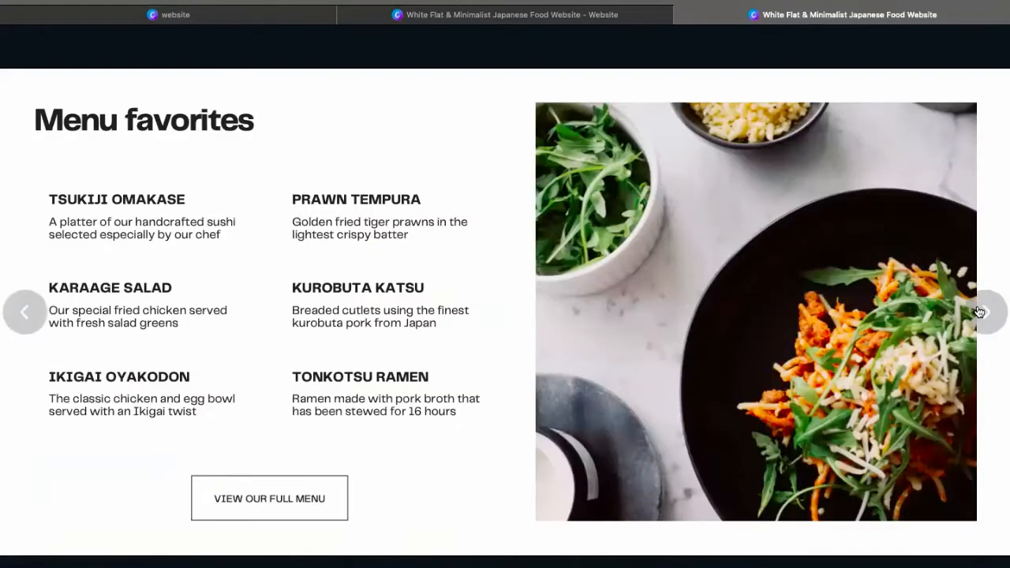
left_click(979, 312)
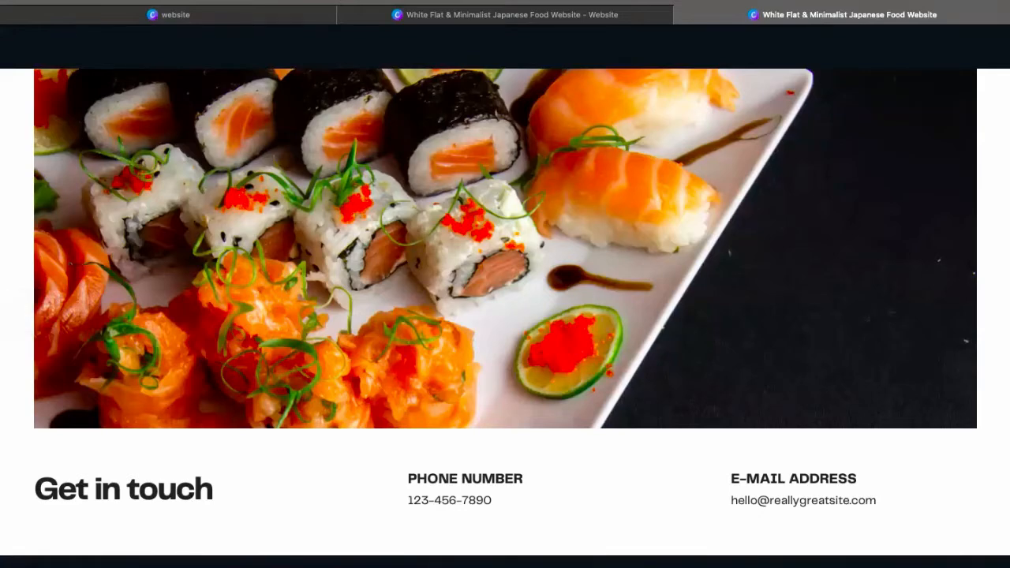
left_click(683, 19)
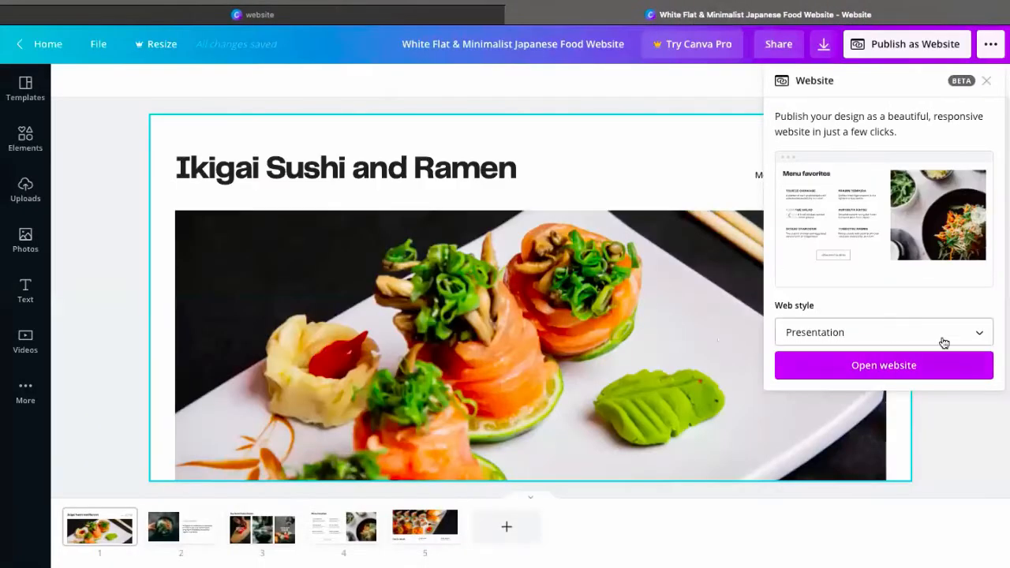
Change the web style to Scrolling and open the website
left_click(979, 339)
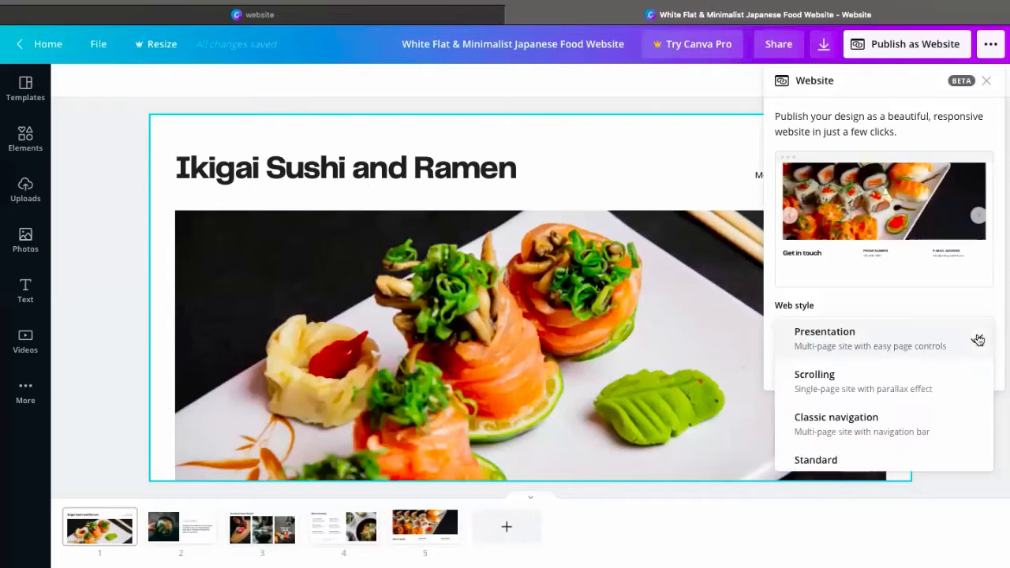
left_click(866, 385)
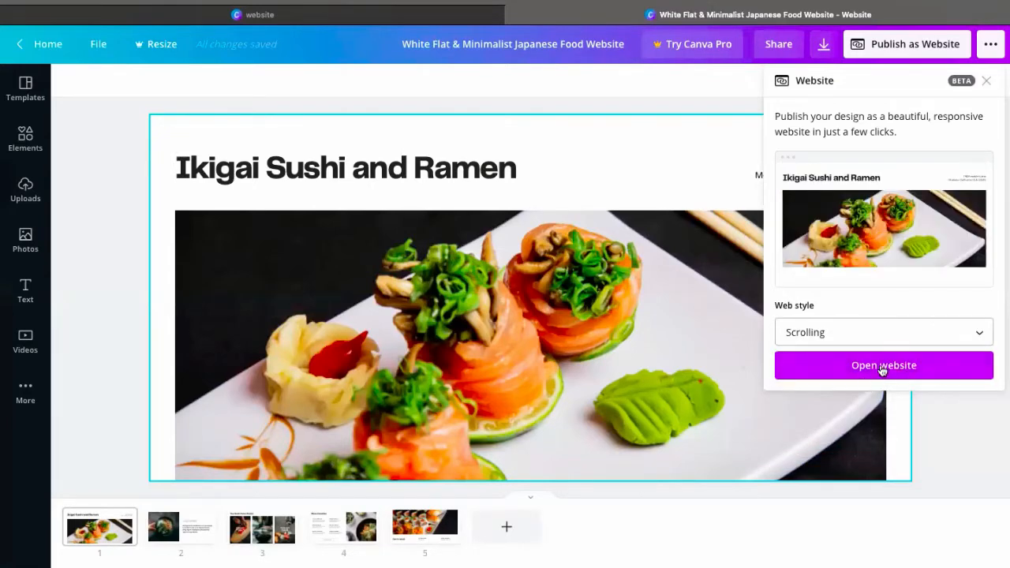
left_click(883, 367)
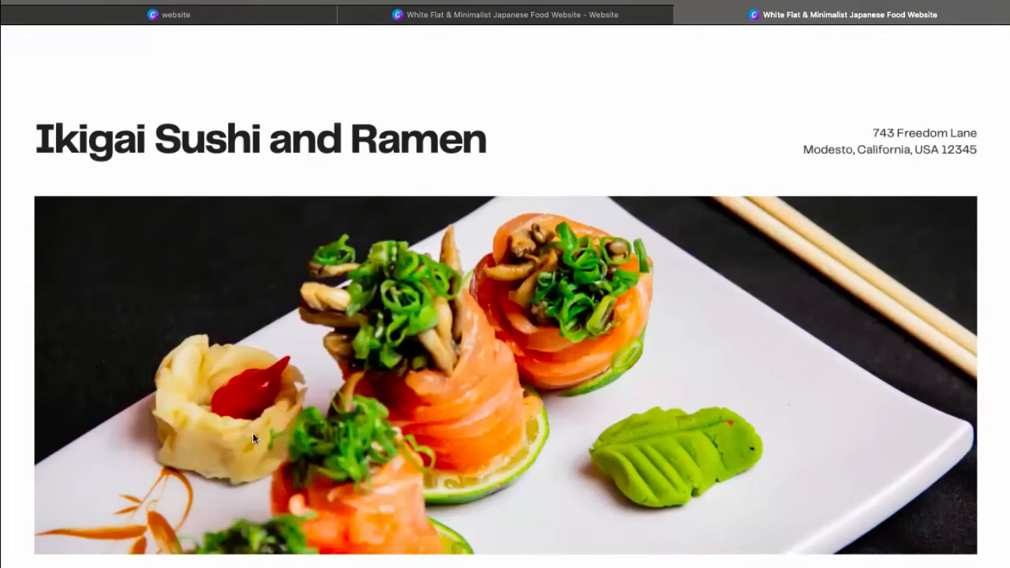
Examine how the Scrolling-style site runs as one page from the title to Get in touch, and close the site
scroll(375, 412, "down", 5)
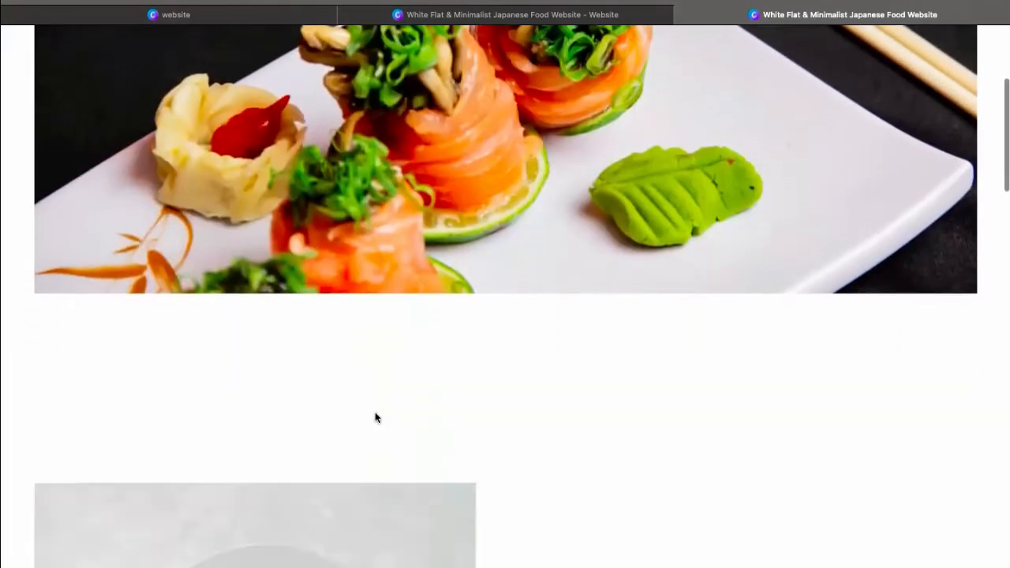
scroll(375, 418, "down", 9)
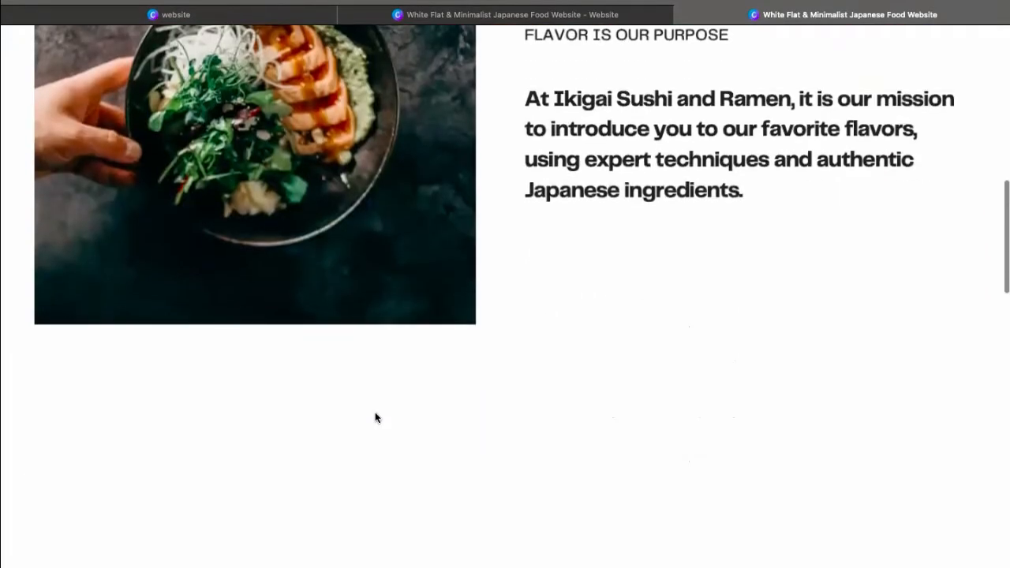
scroll(376, 418, "down", 15)
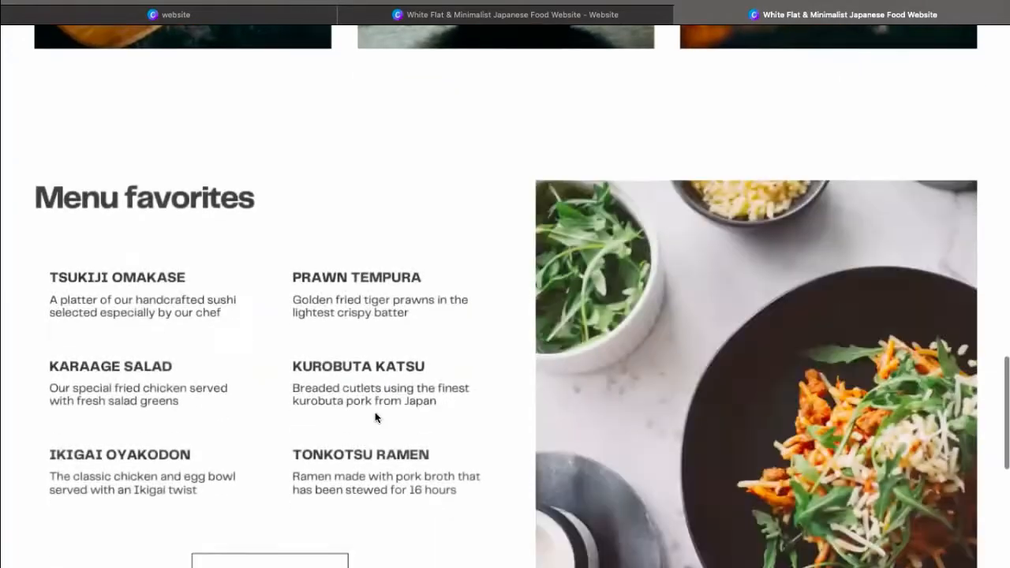
scroll(375, 419, "down", 5)
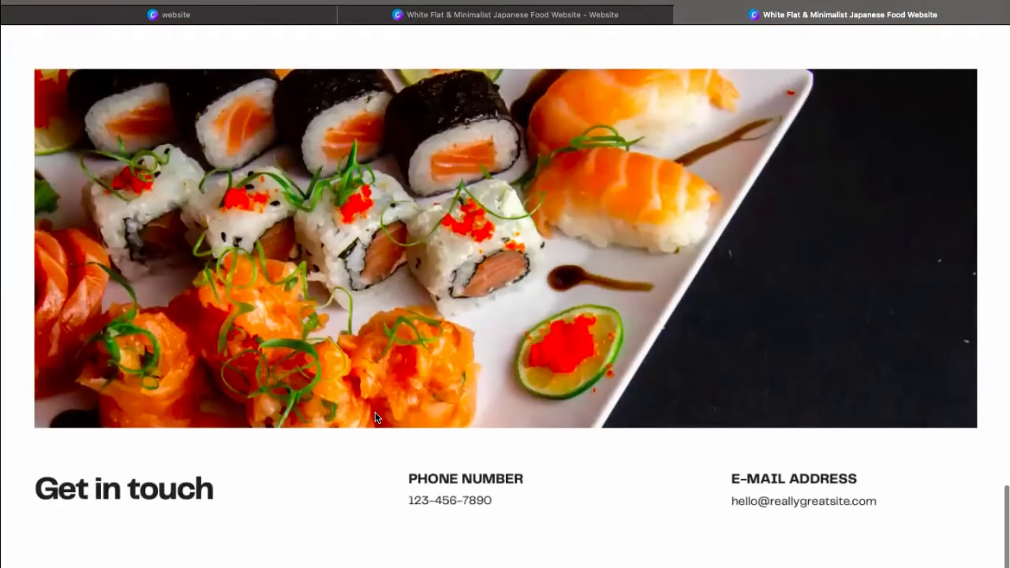
scroll(374, 419, "up", 14)
scroll(375, 419, "up", 16)
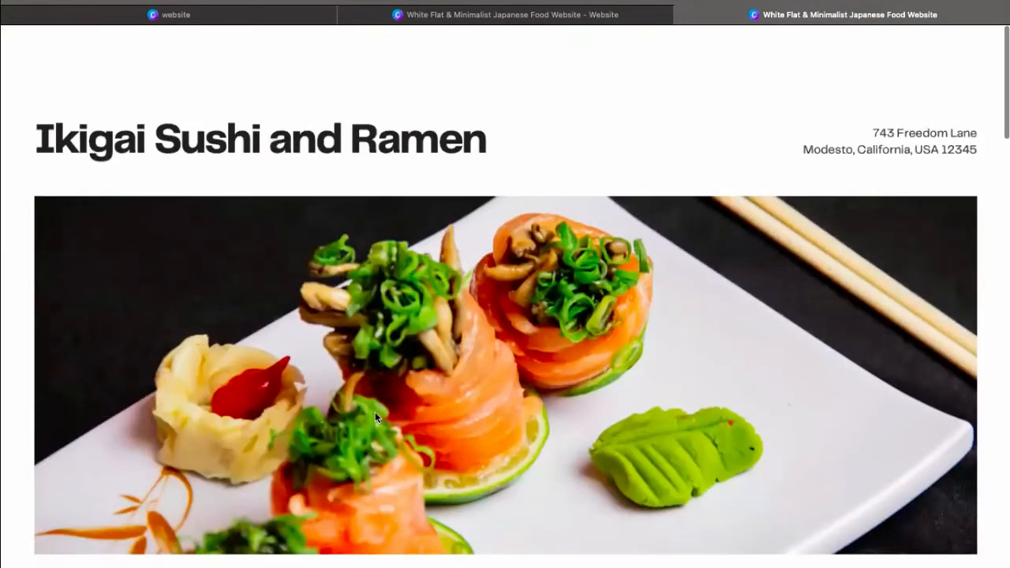
scroll(375, 419, "down", 6)
scroll(376, 419, "down", 18)
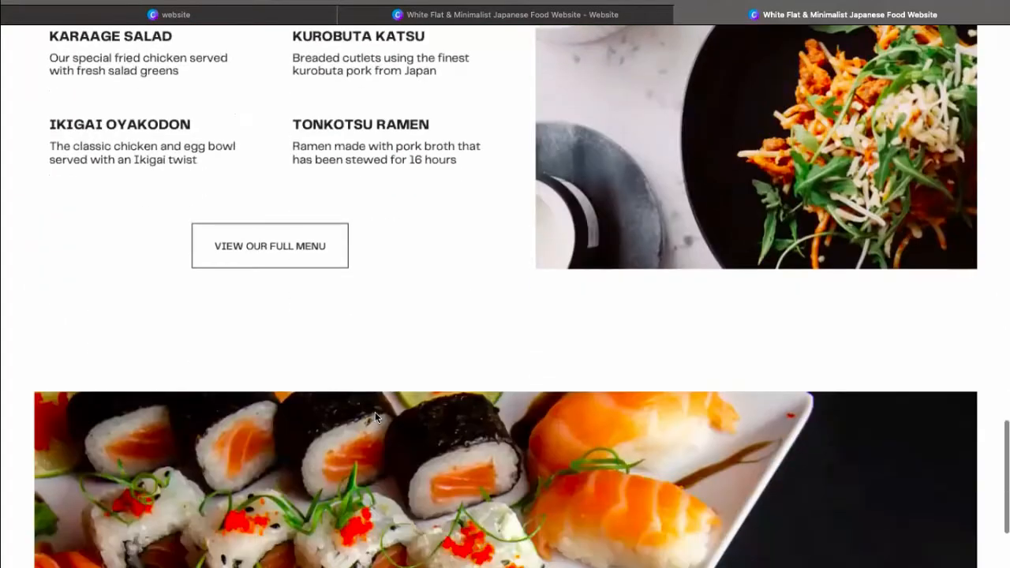
scroll(375, 412, "up", 18)
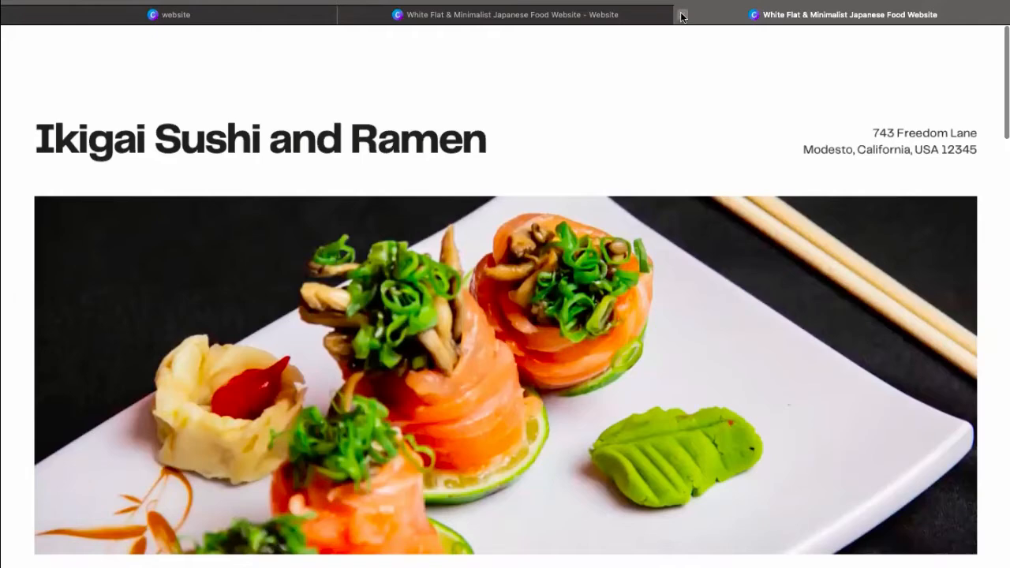
left_click(683, 16)
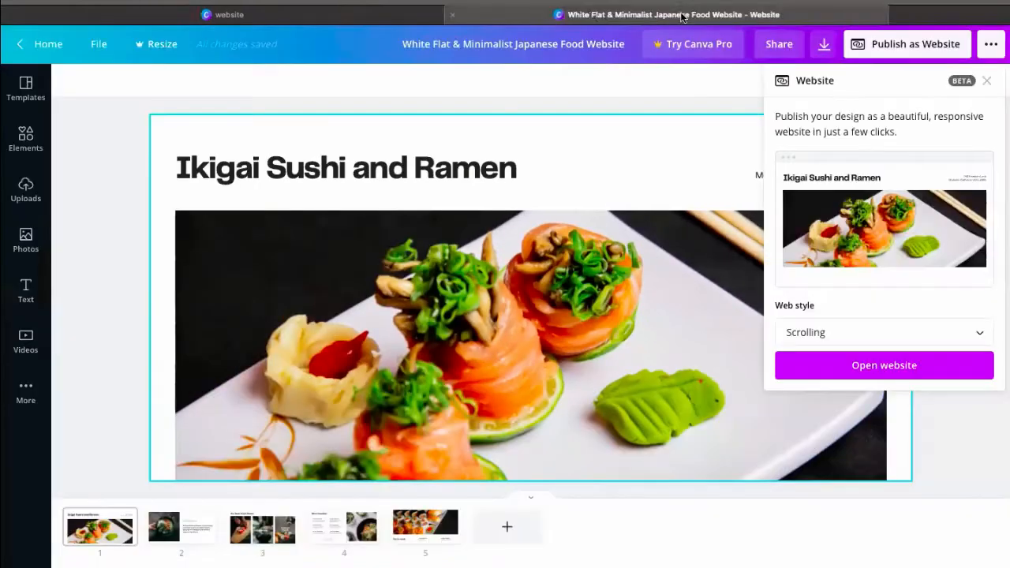
Change the web style to Classic navigation and open the website
left_click(982, 338)
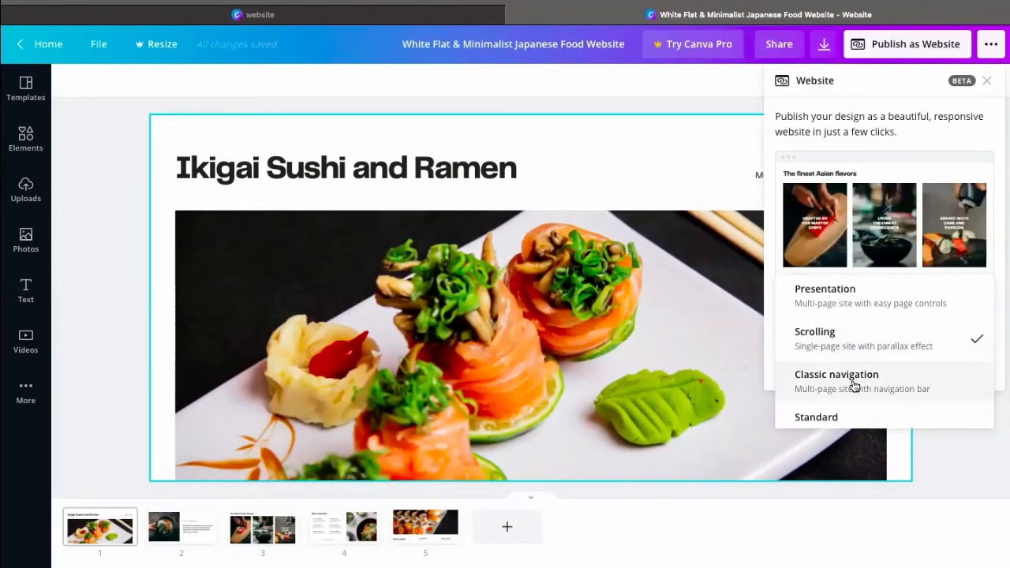
left_click(854, 386)
left_click(853, 365)
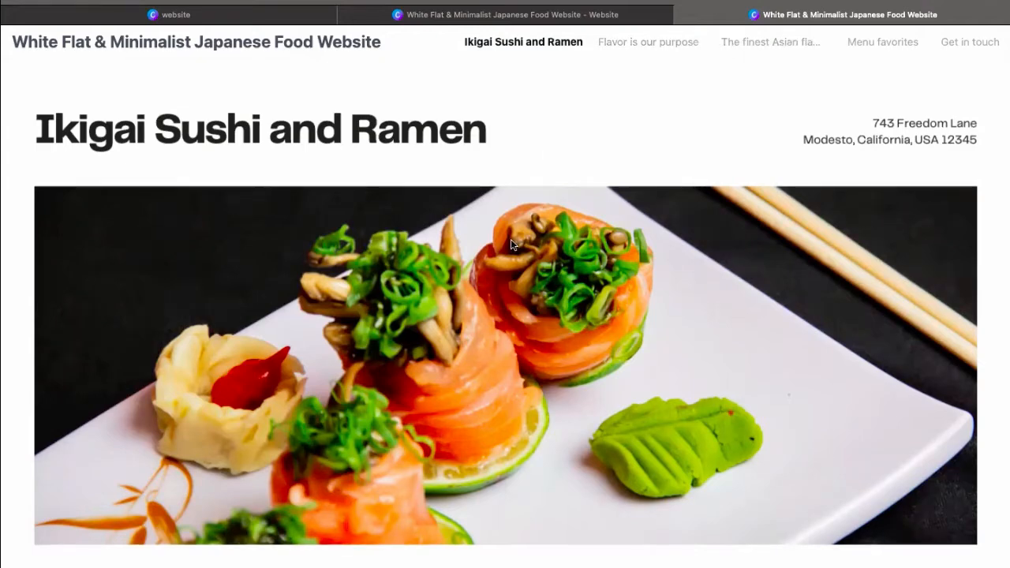
Visit each page of the Classic navigation site through to Get in touch, return to the title page and close the site
left_click(667, 43)
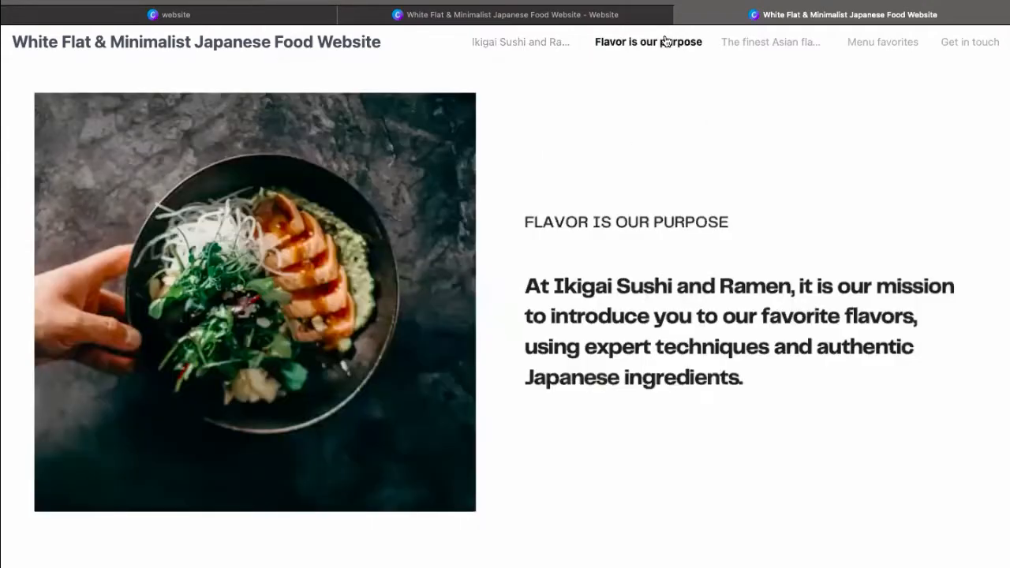
left_click(771, 44)
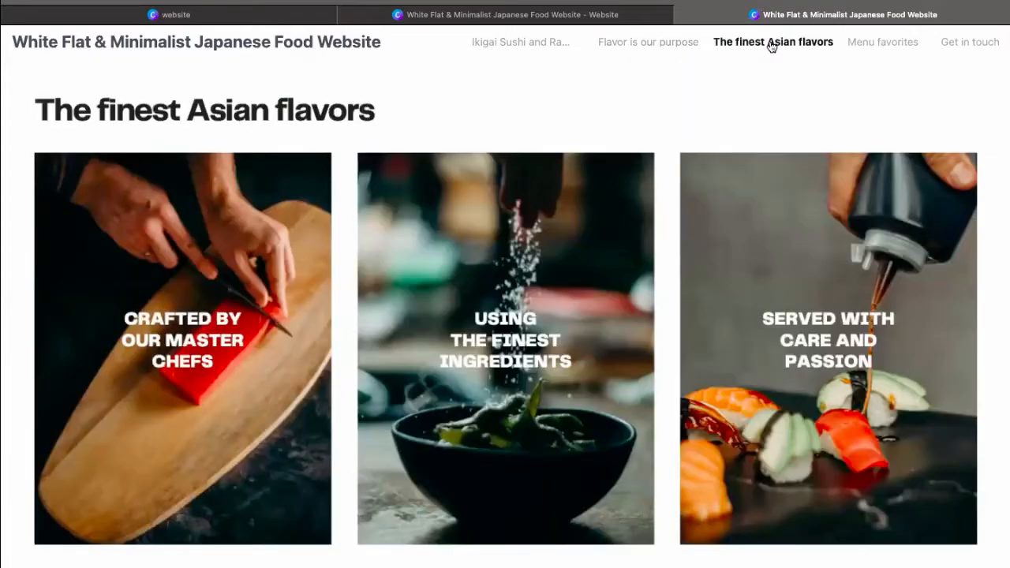
left_click(874, 48)
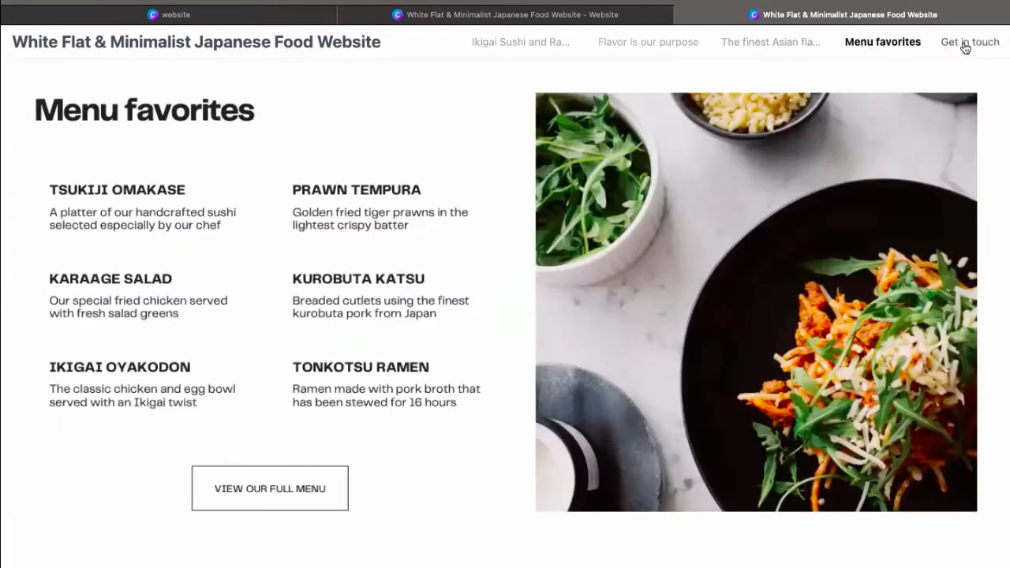
left_click(965, 48)
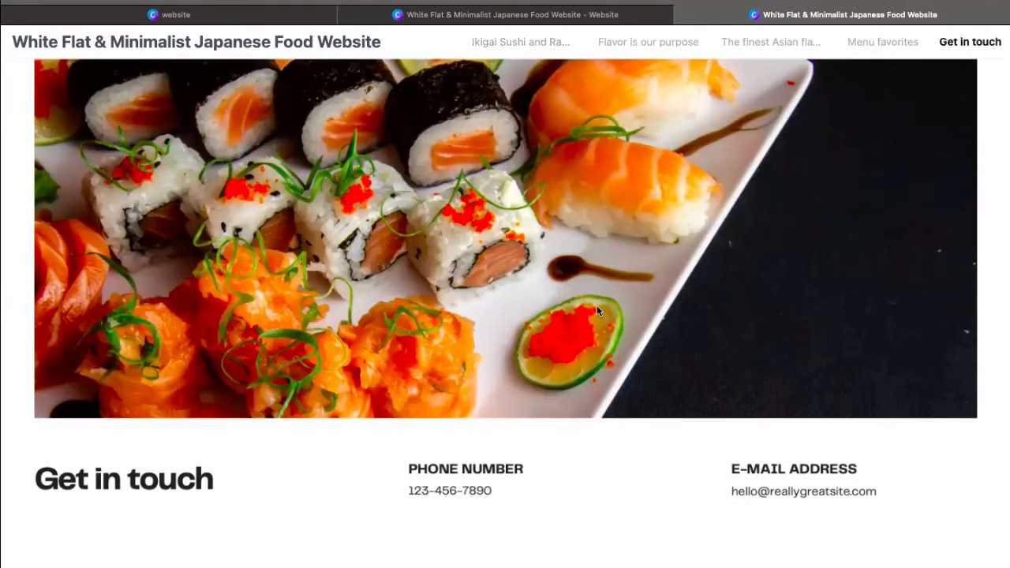
left_click(541, 43)
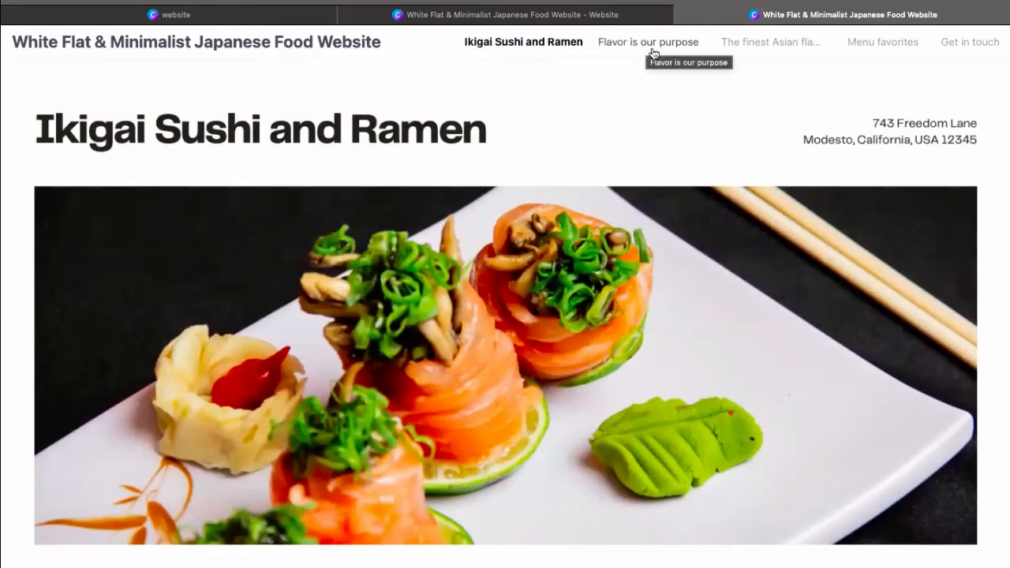
left_click(682, 15)
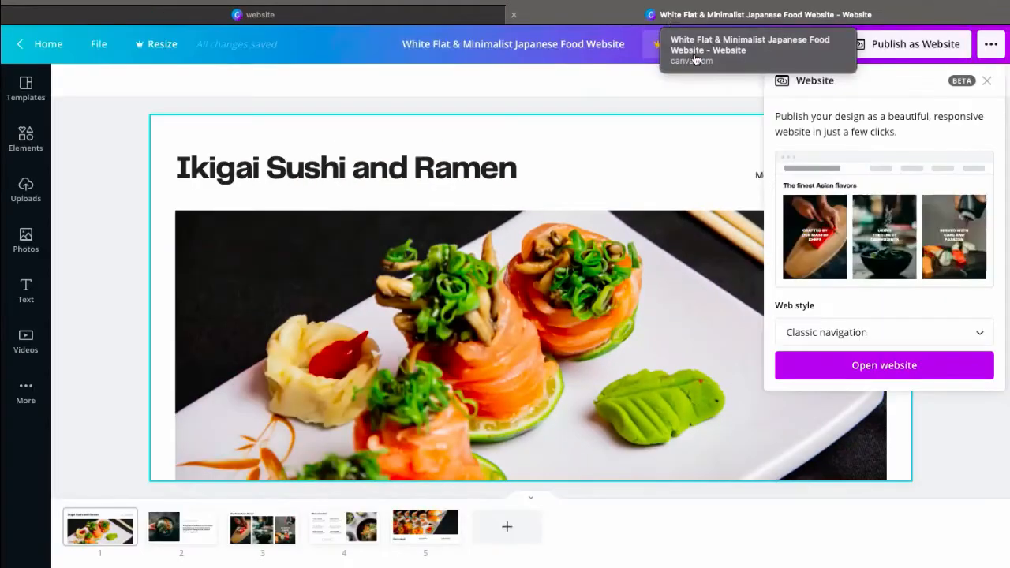
Change the web style to Standard and open the website
left_click(952, 335)
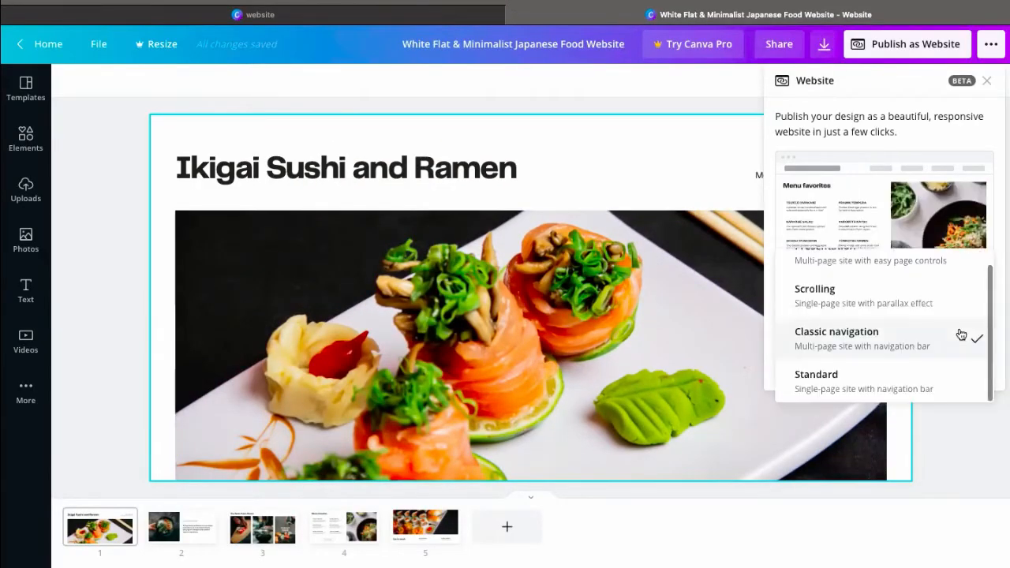
left_click(853, 386)
left_click(878, 367)
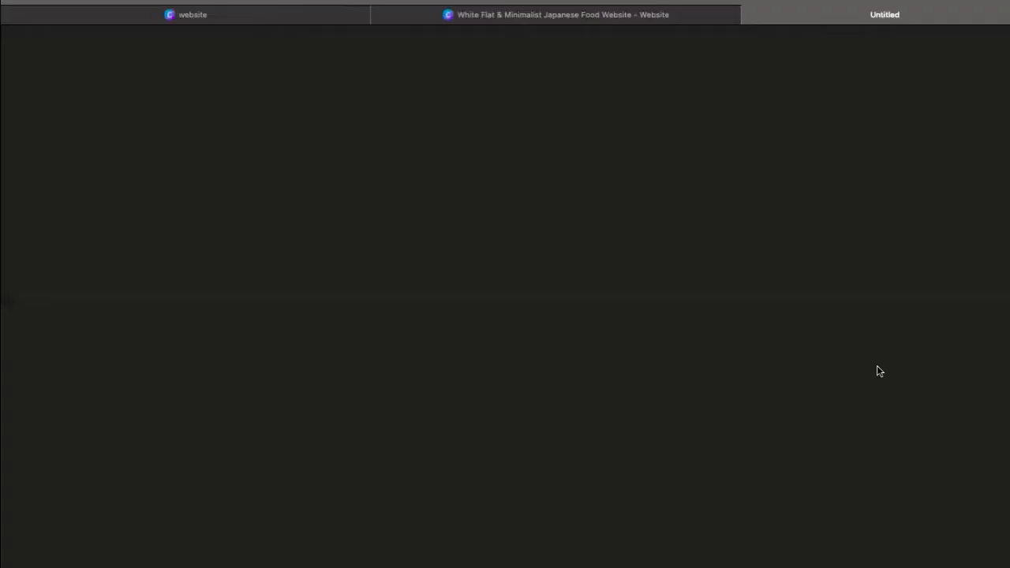
Examine how the Standard-style site runs through its sections as a single page
scroll(694, 351, "down", 3)
scroll(695, 354, "down", 15)
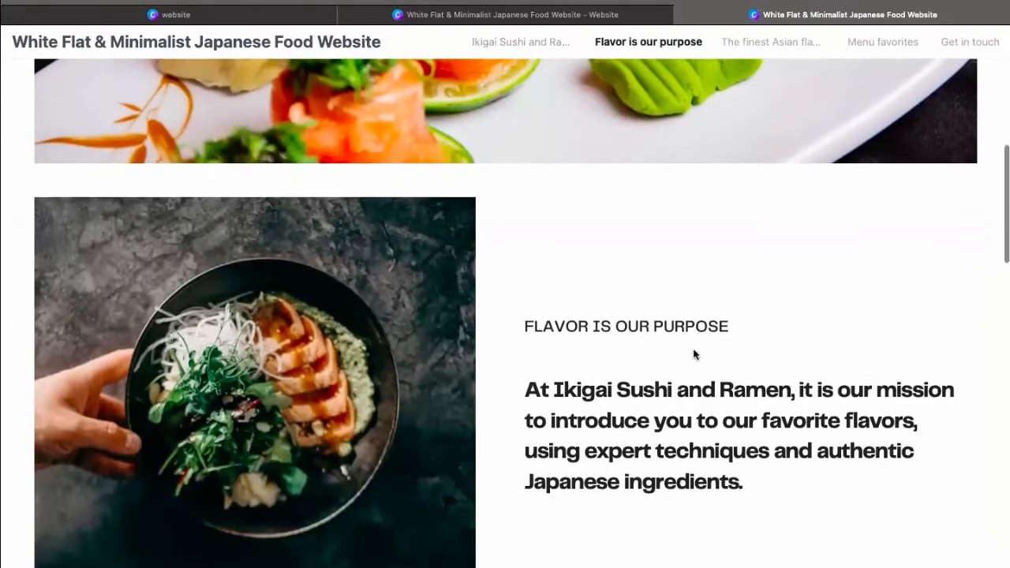
scroll(695, 354, "up", 15)
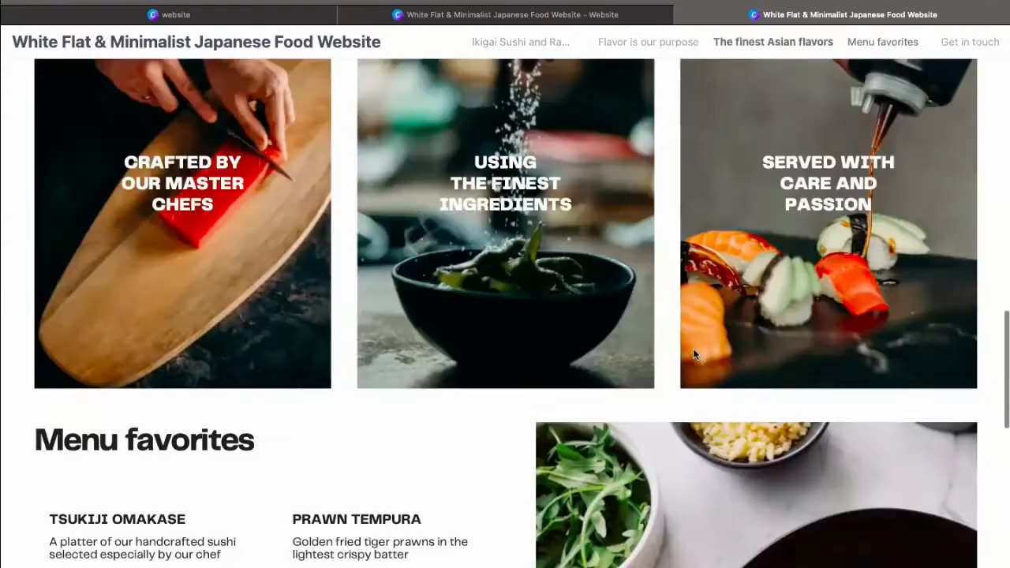
scroll(693, 354, "down", 2)
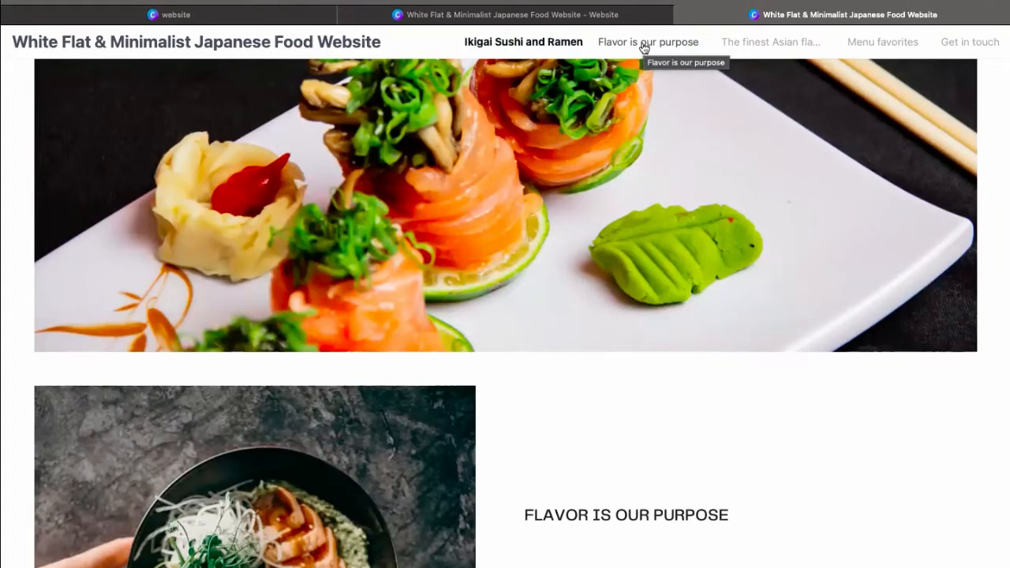
Jump between sections of the Standard-style site with its navigation links, review the whole page once more and close the site
left_click(644, 46)
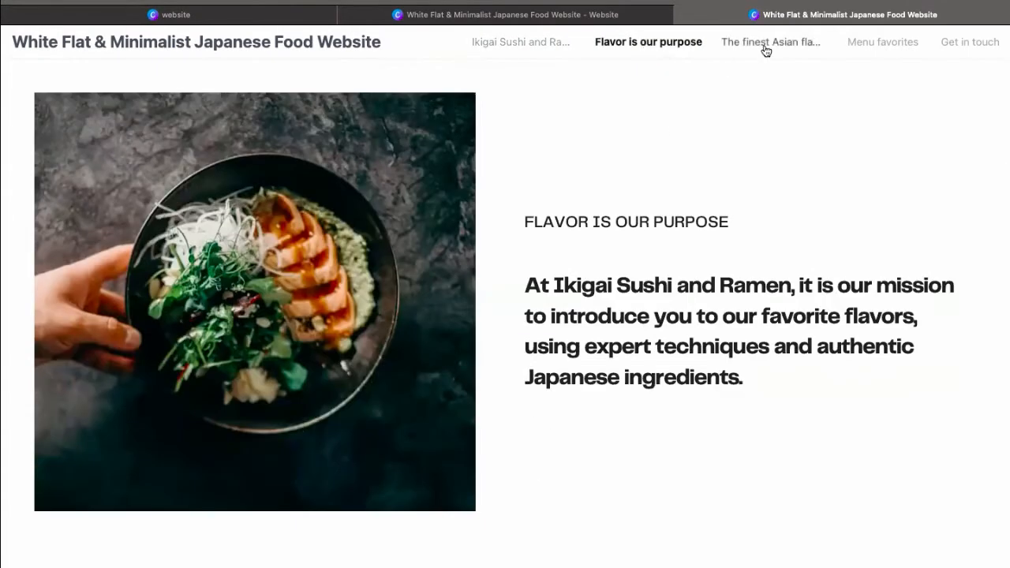
left_click(765, 48)
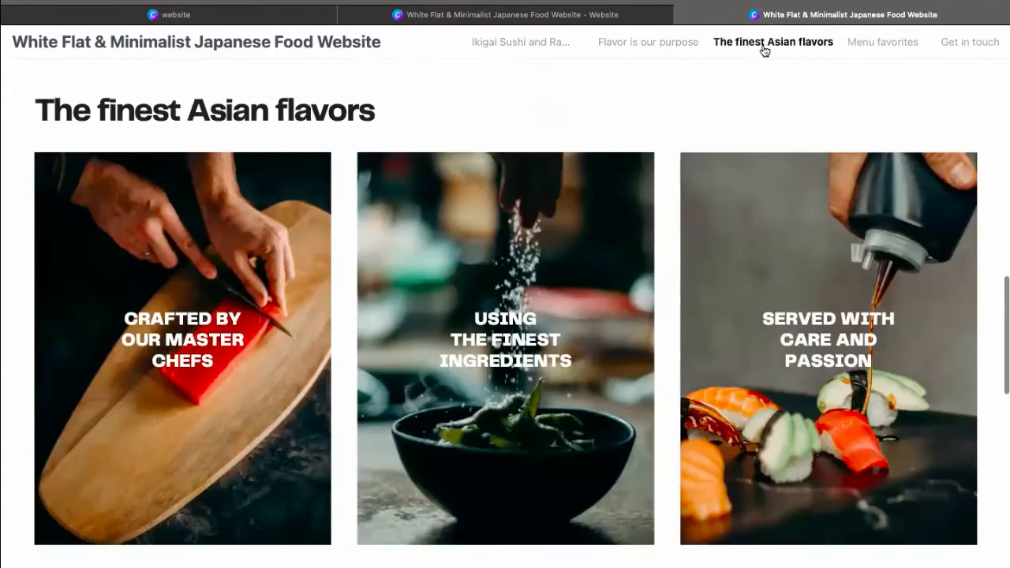
left_click(870, 52)
left_click(541, 46)
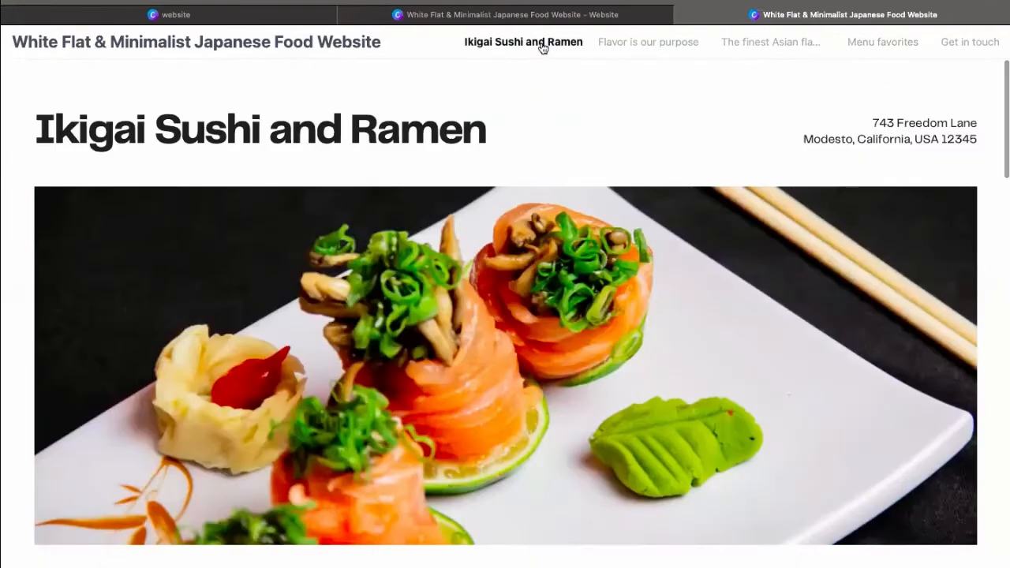
scroll(498, 275, "down", 20)
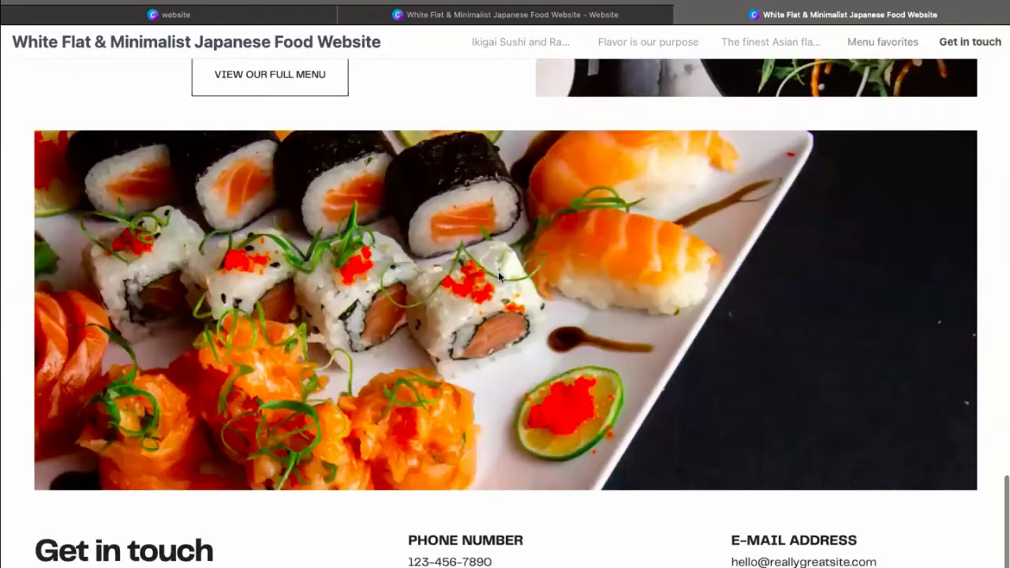
scroll(498, 272, "up", 20)
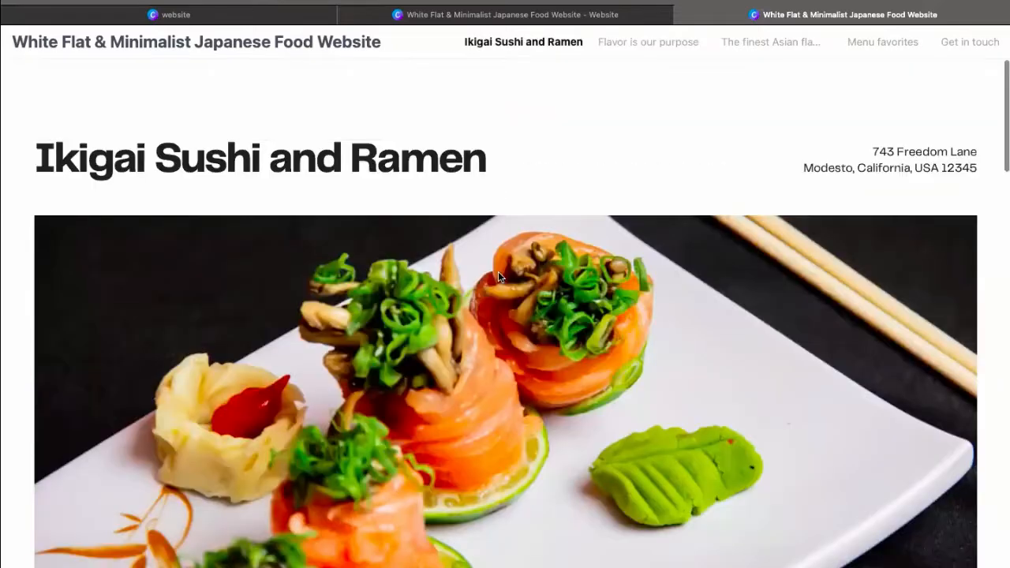
scroll(498, 272, "down", 1)
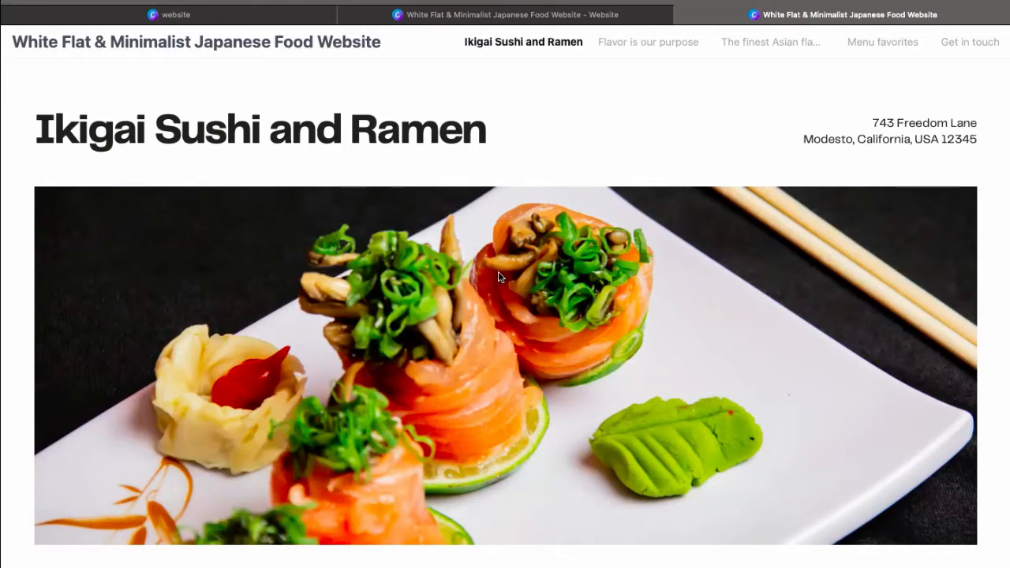
left_click(683, 15)
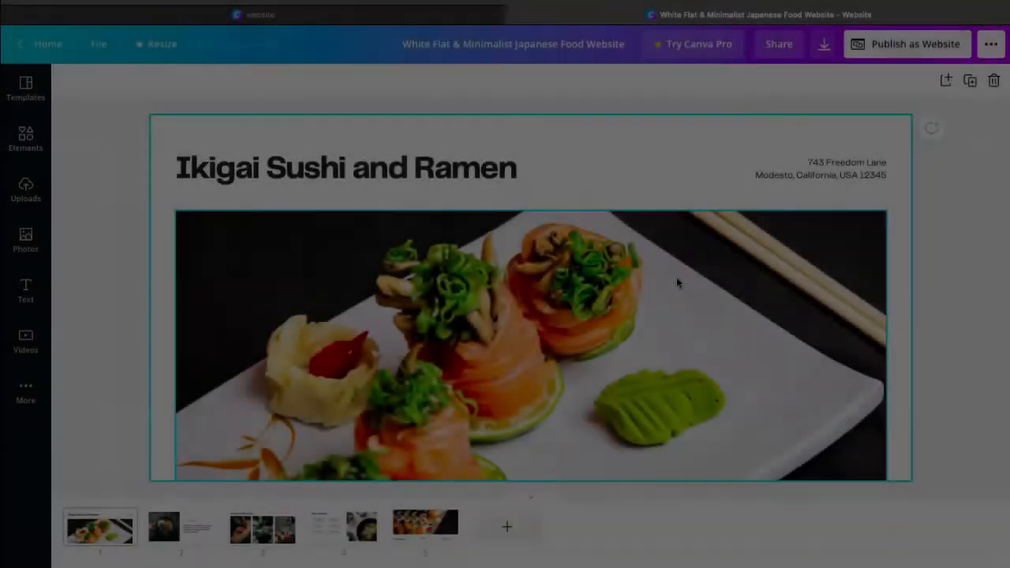
Replace the main heading on page 1 with the restaurant's own name, ending in "Restaurant"
scroll(676, 281, "down", 10)
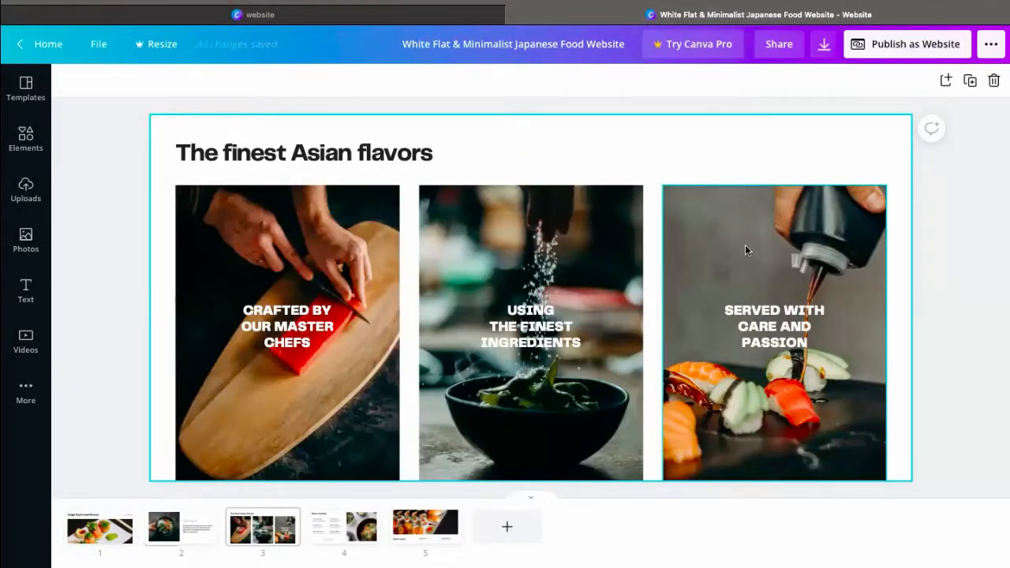
scroll(745, 249, "up", 3)
scroll(745, 249, "up", 3)
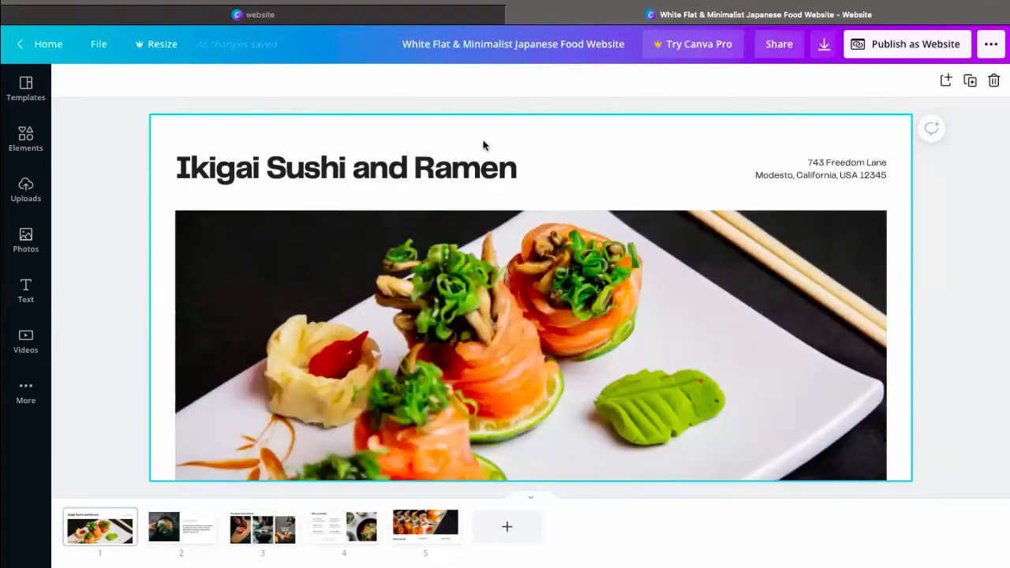
double_click(438, 172)
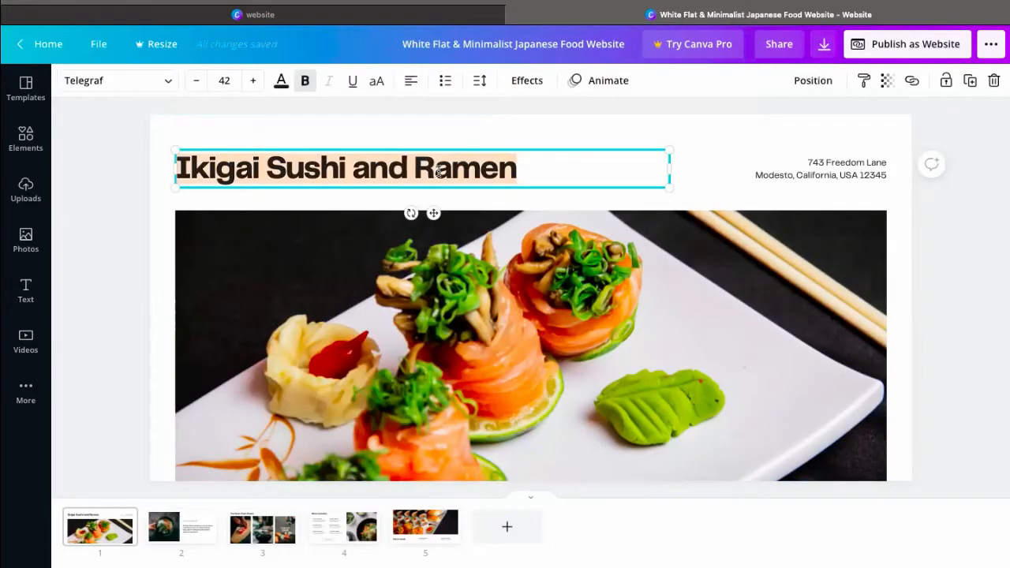
type("A")
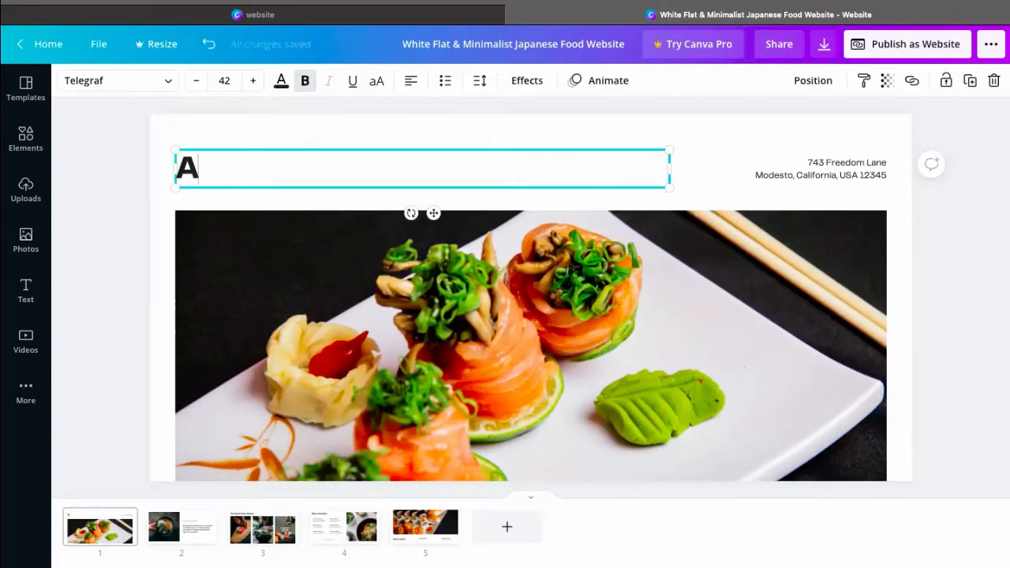
type("ndrew")
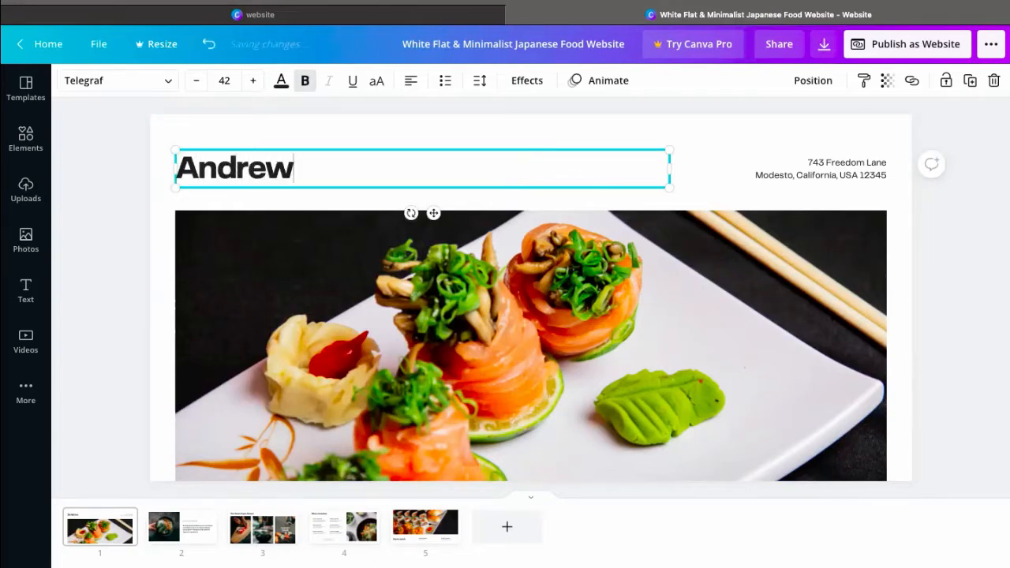
type(" Jap")
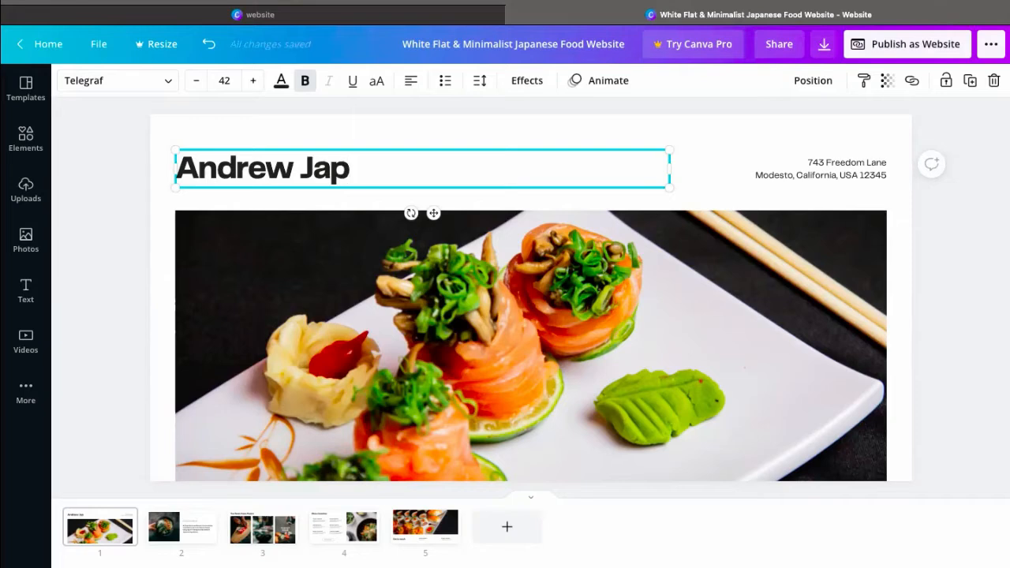
type(" Resta")
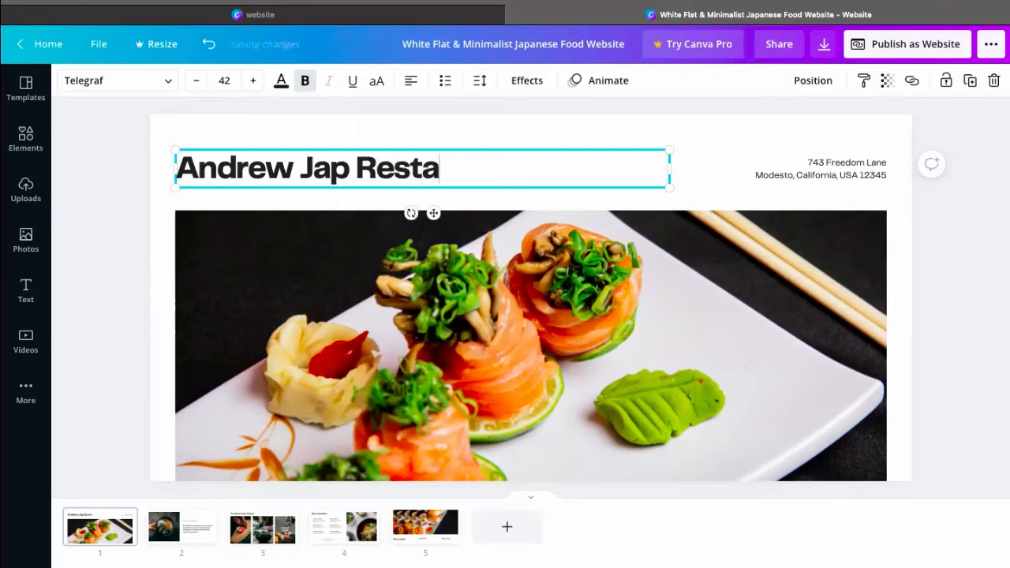
type("urant")
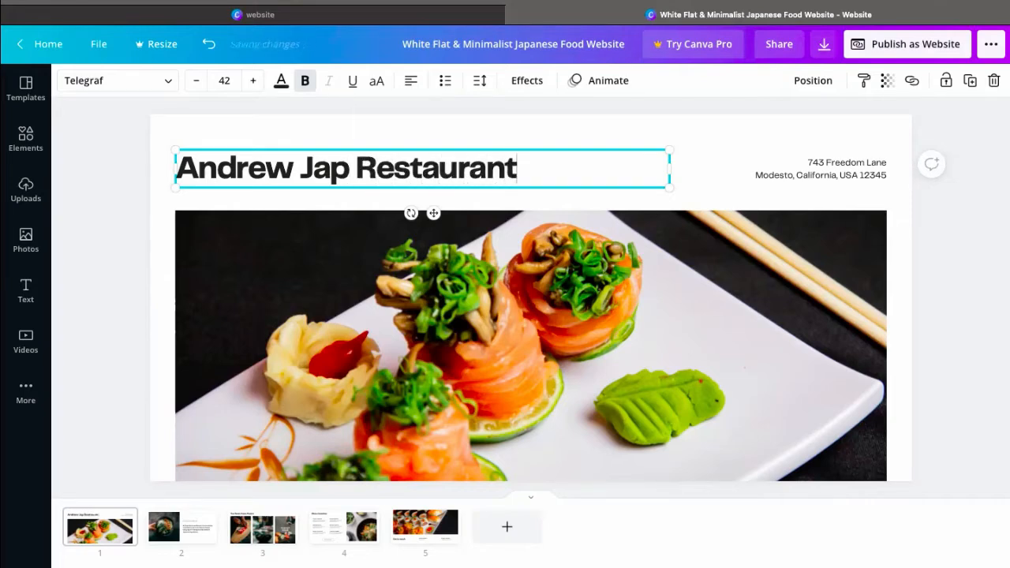
left_click(150, 221)
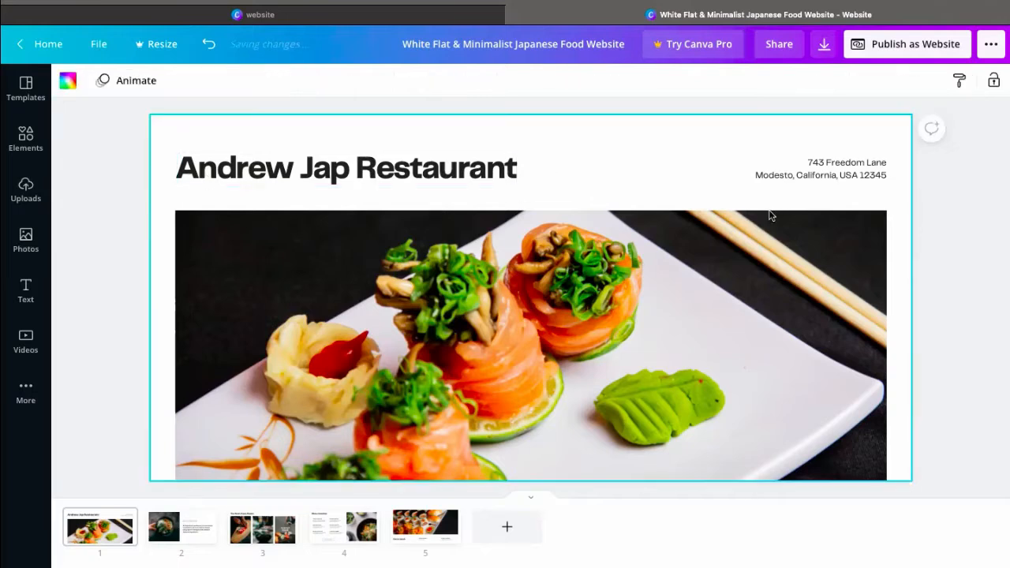
Replace the house number and street name in the address beside the page 1 heading with placeholder values
left_click(838, 172)
left_click(838, 172)
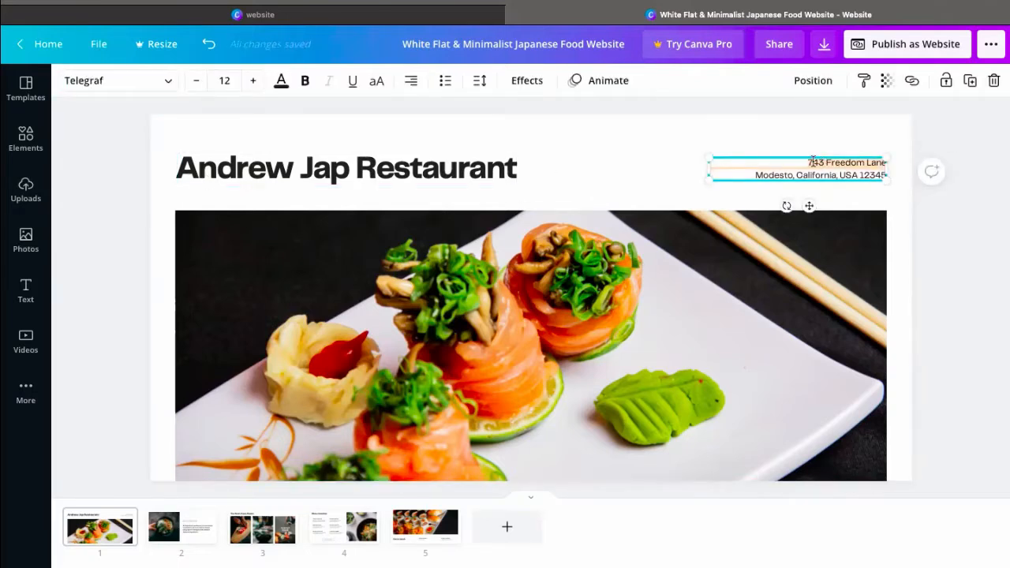
left_click(813, 161)
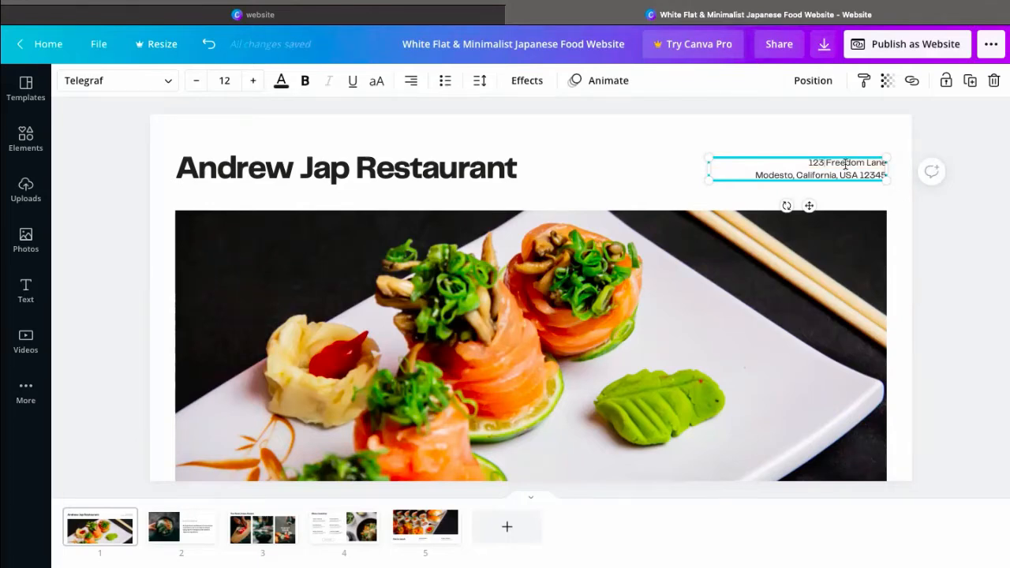
double_click(846, 164)
type("My Ad")
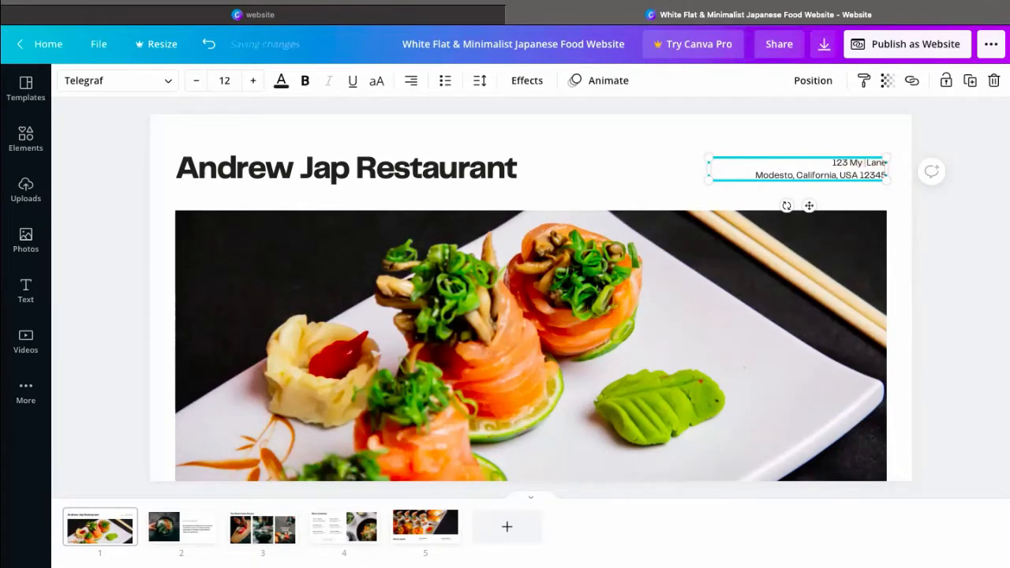
type("dress")
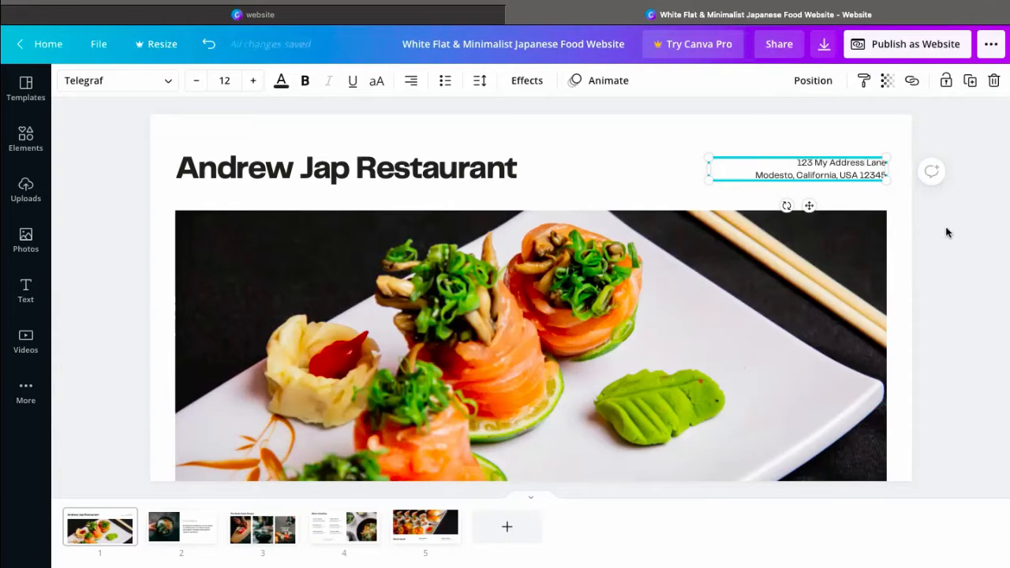
left_click(947, 232)
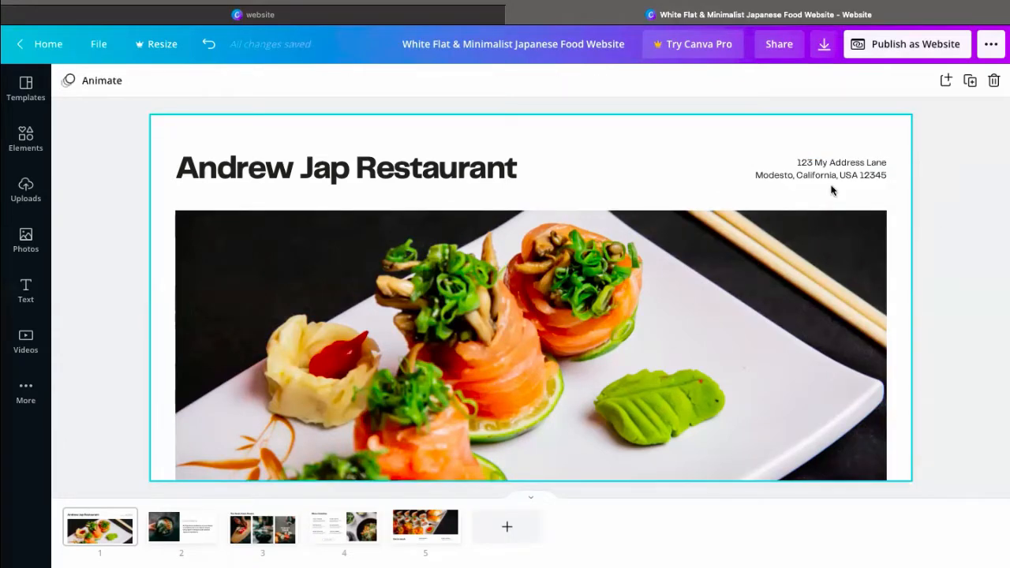
Search the photo library for "japanese food" and replace the large page 1 photo with the free red-topped sushi roll picture
scroll(578, 319, "down", 5)
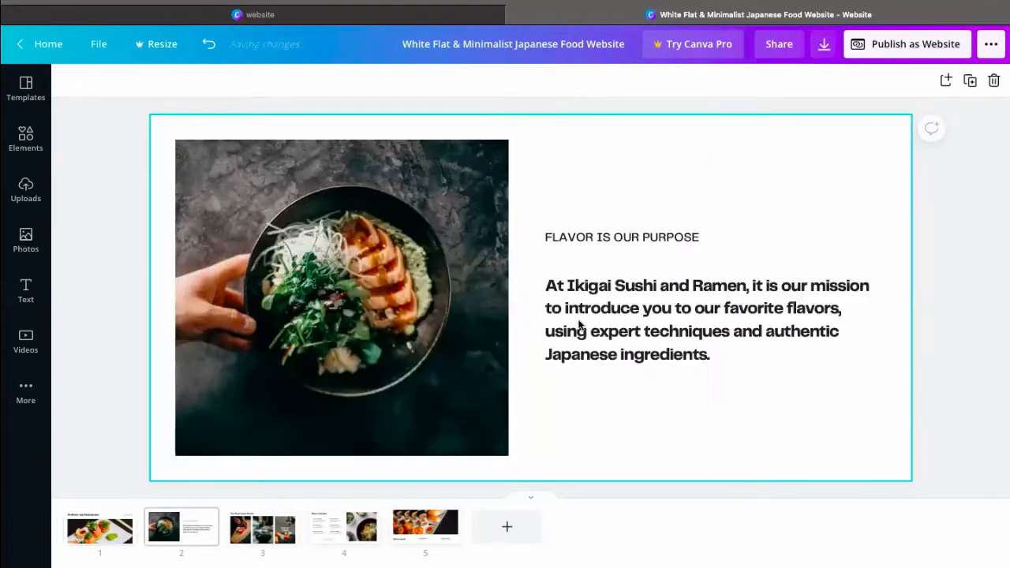
scroll(579, 325, "up", 5)
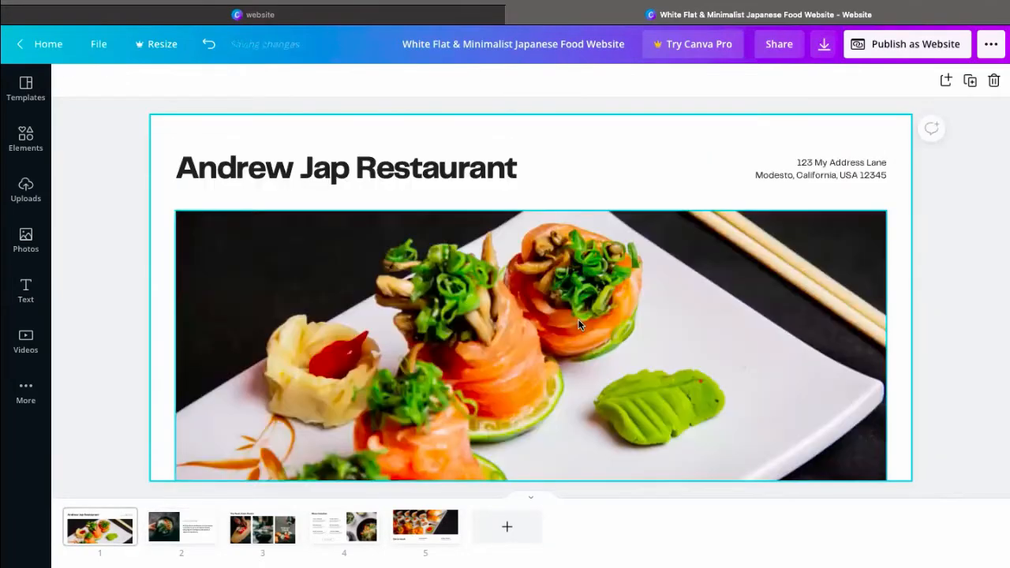
left_click(430, 343)
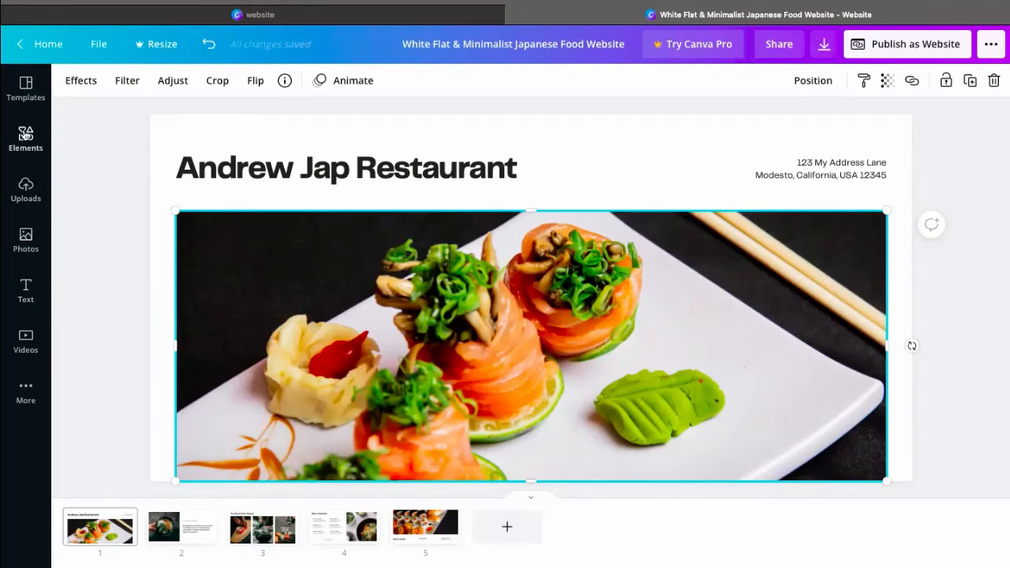
left_click(25, 240)
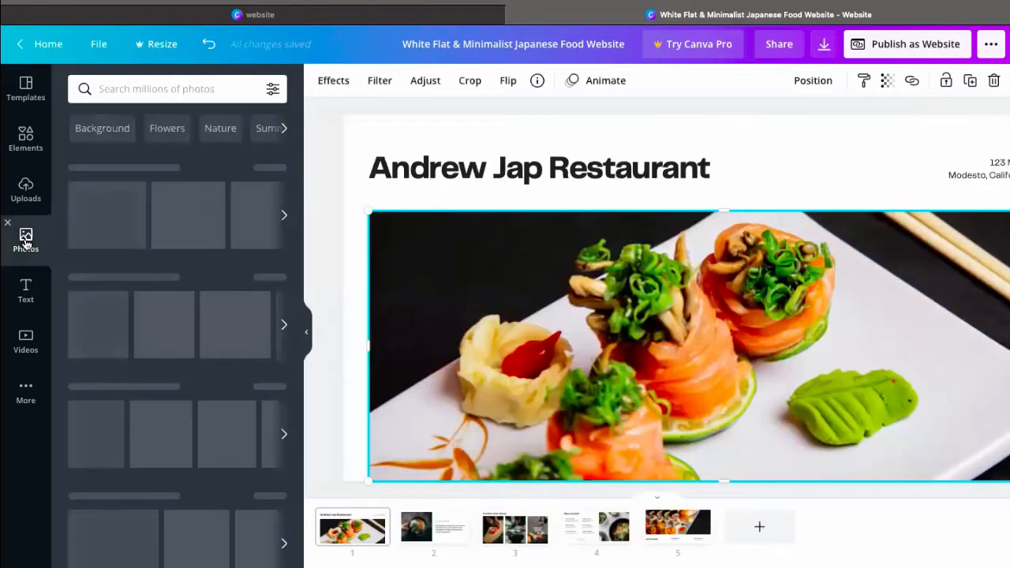
left_click(200, 89)
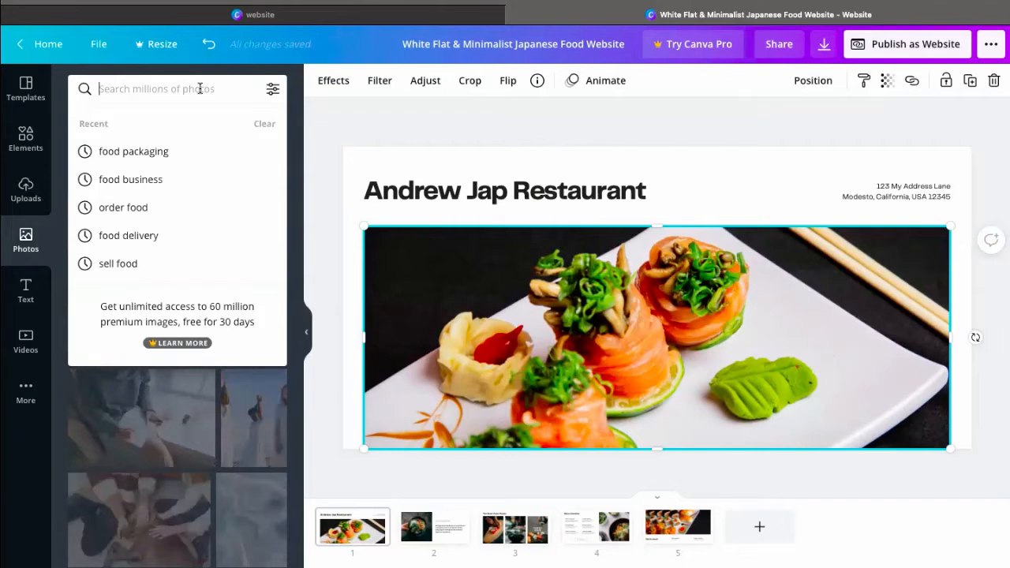
type("japa")
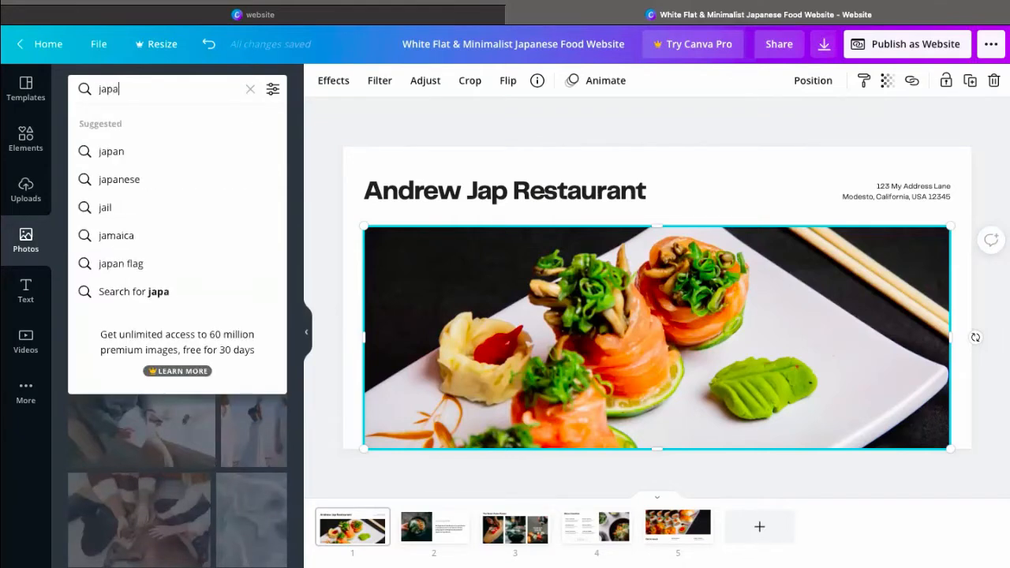
type("nese food")
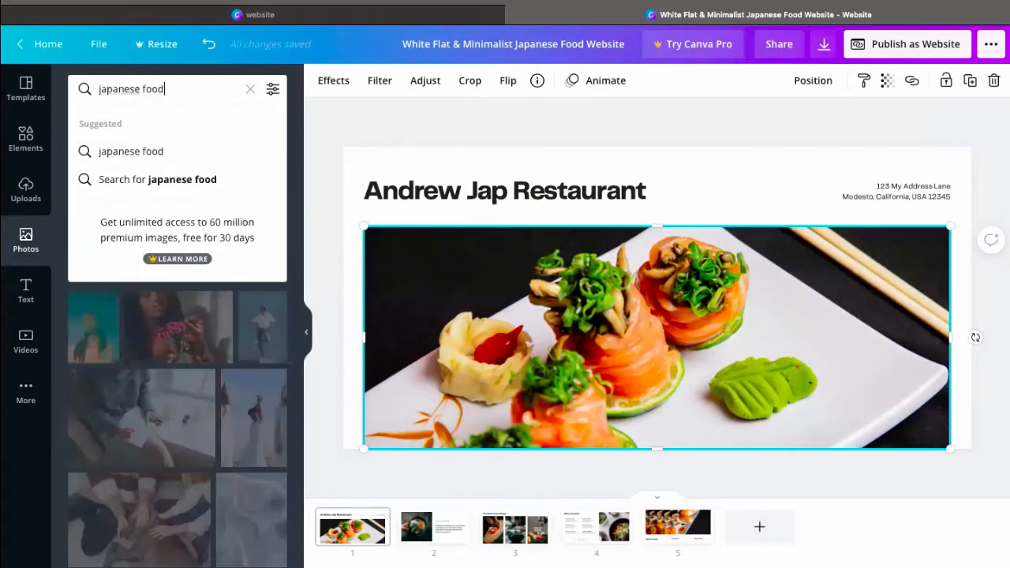
key("Return")
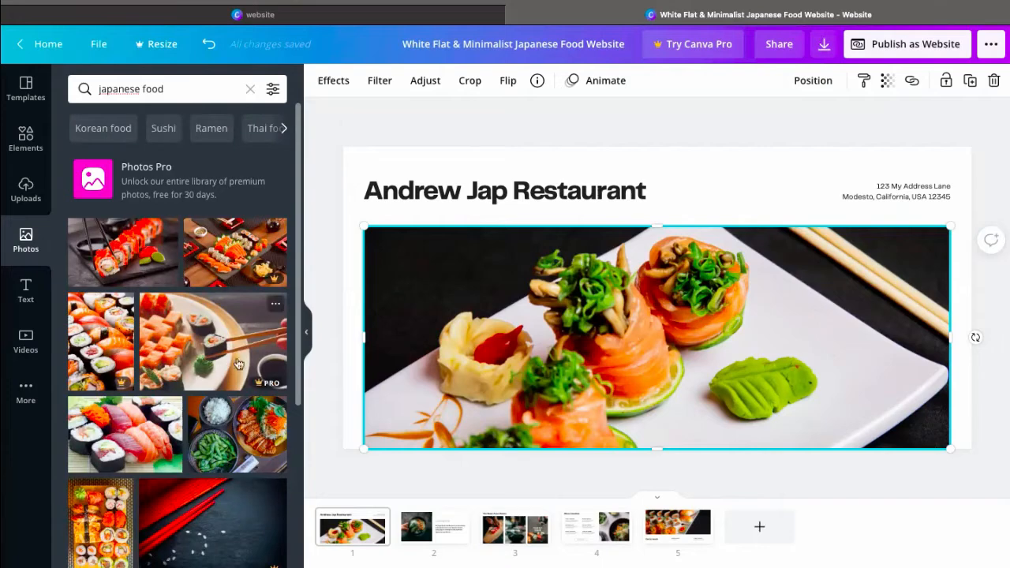
mouse_move(270, 386)
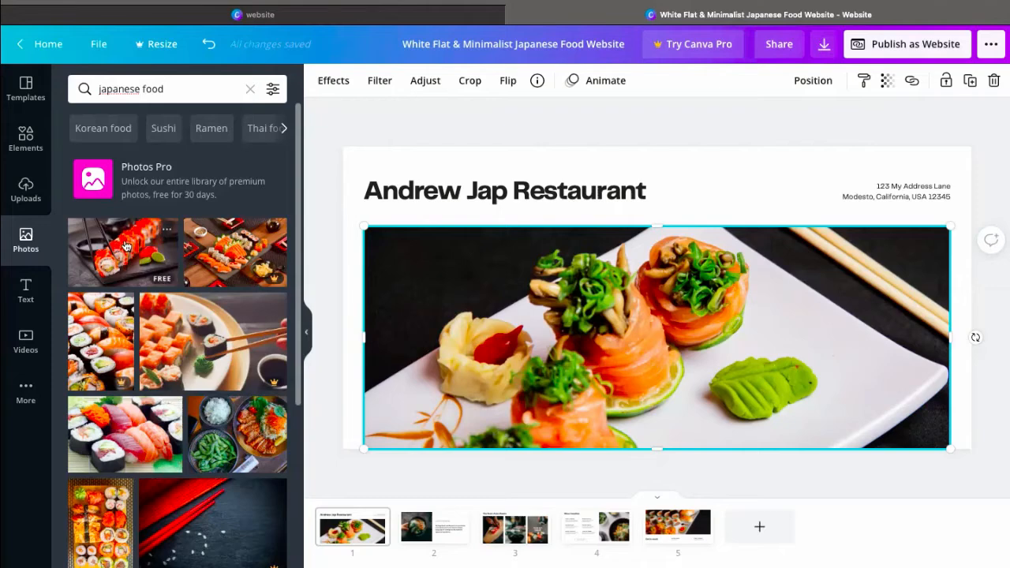
left_click_drag(126, 245, 405, 296)
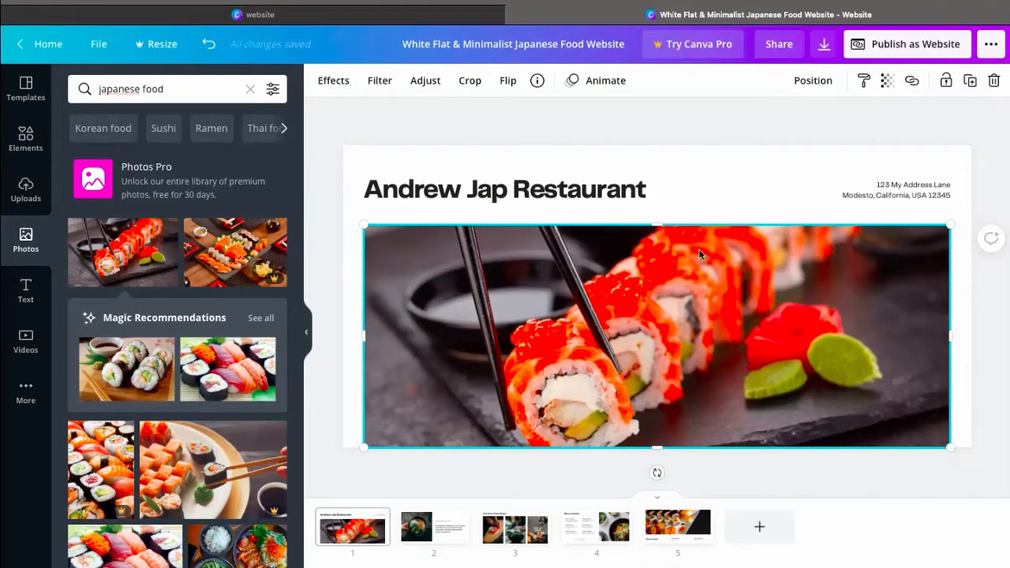
Replace the page 2 photo with the recommended sushi rolls on a wooden board and shift the picture right within its crop frame
left_click(426, 527)
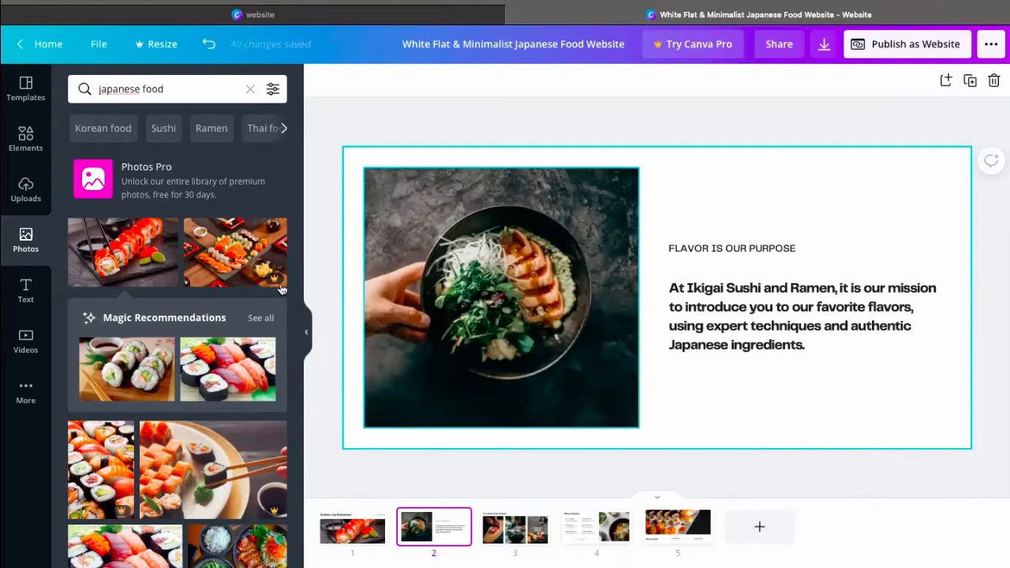
scroll(226, 316, "down", 2)
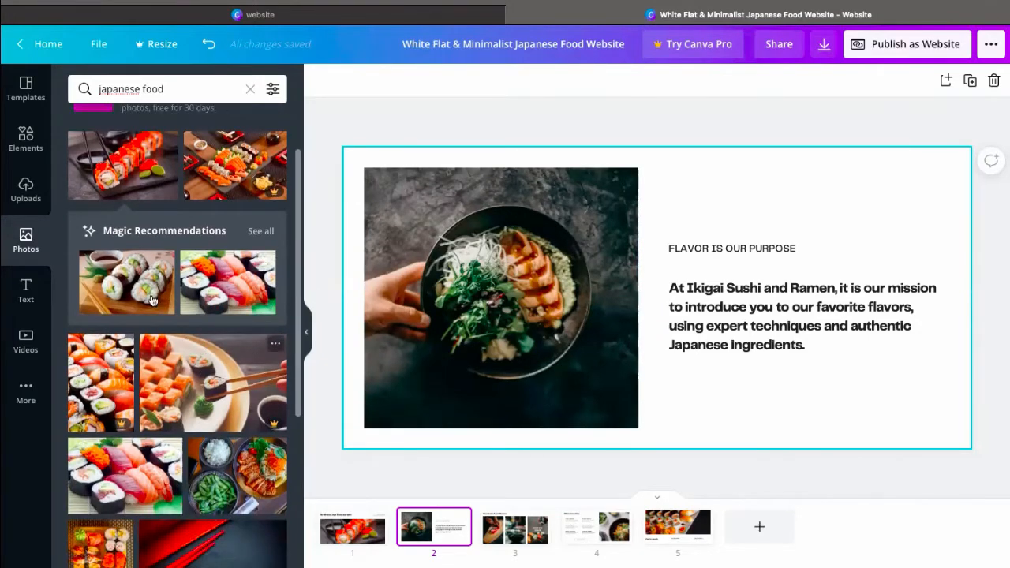
left_click_drag(136, 283, 435, 281)
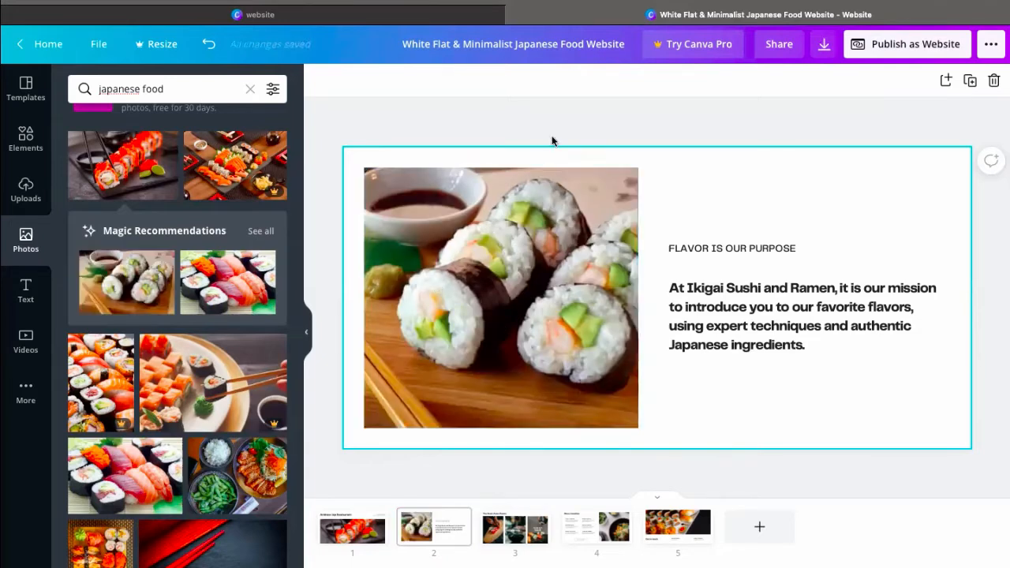
double_click(458, 254)
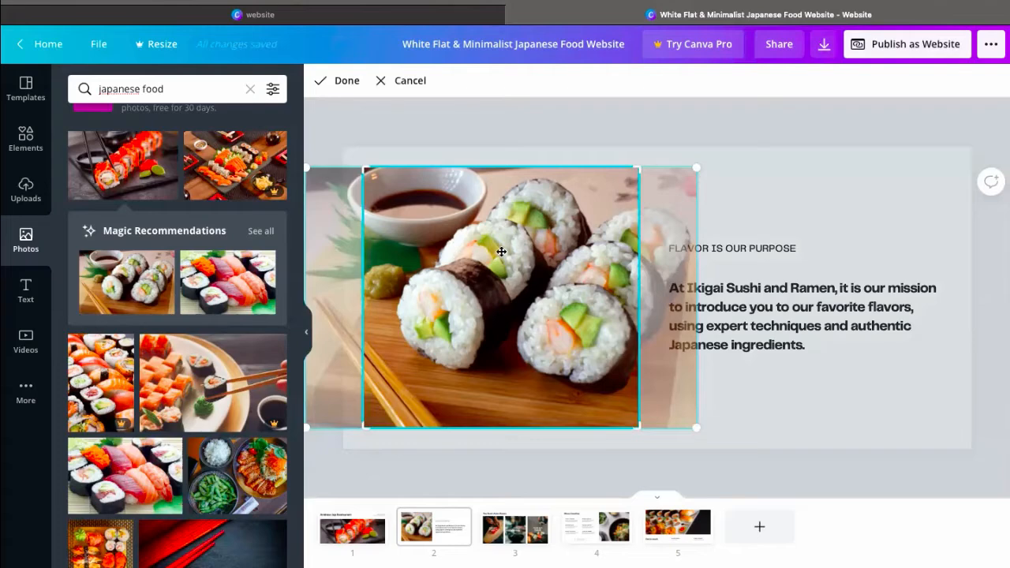
left_click_drag(516, 253, 540, 253)
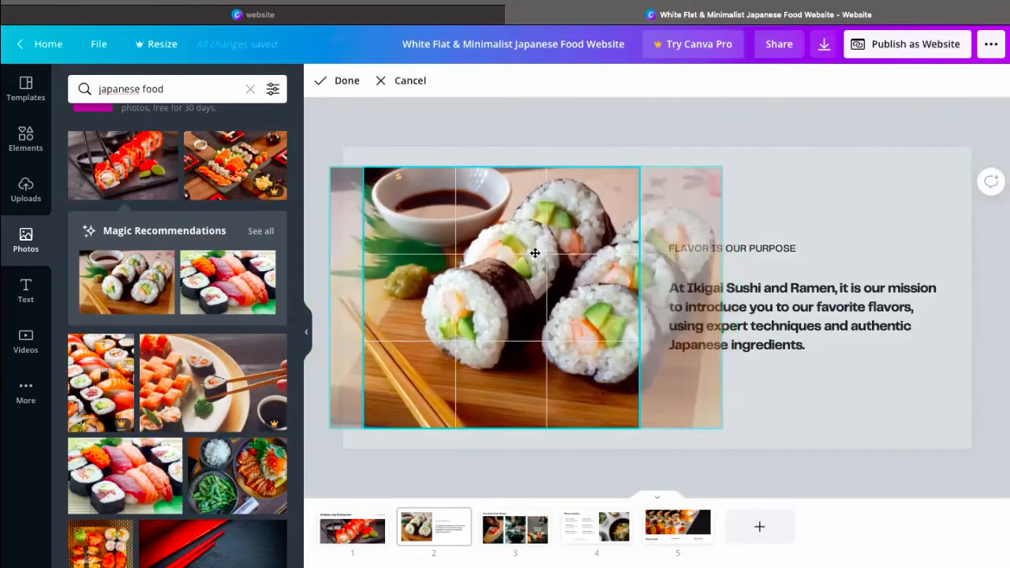
left_click(355, 79)
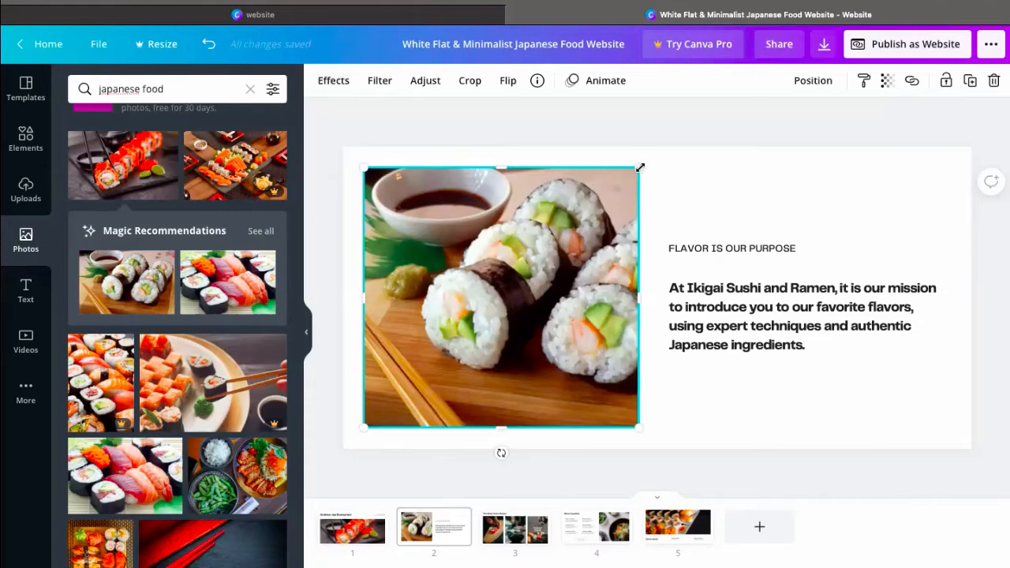
Shrink the page 2 sushi photo and move the mission text block beside it, aligned with the photo's lower edge
mouse_move(596, 209)
left_mouse_down()
mouse_move(571, 239)
mouse_move(602, 207)
mouse_move(598, 216)
left_mouse_up()
left_click_drag(506, 312, 520, 269)
left_click_drag(746, 331, 708, 359)
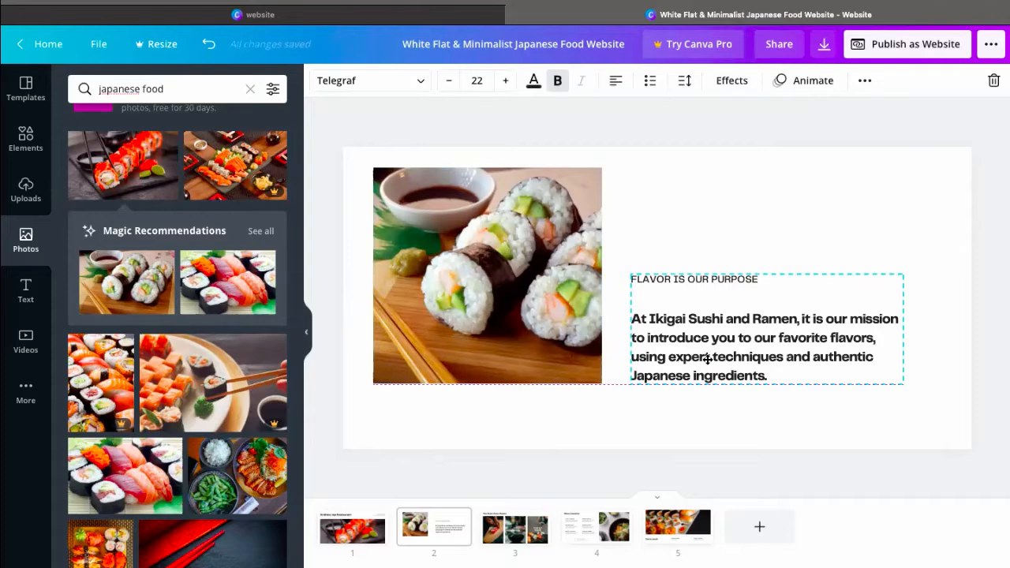
left_click(743, 114)
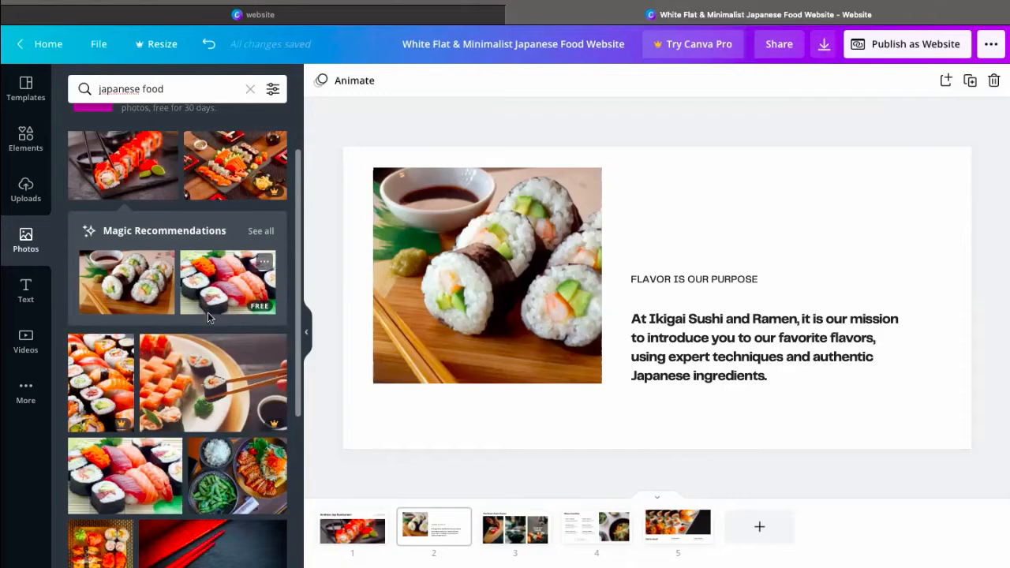
Add the recommended nigiri photo to page 2, resize it to about 436 × 291 and align it beside the first photo's upper edge
scroll(176, 349, "down", 1)
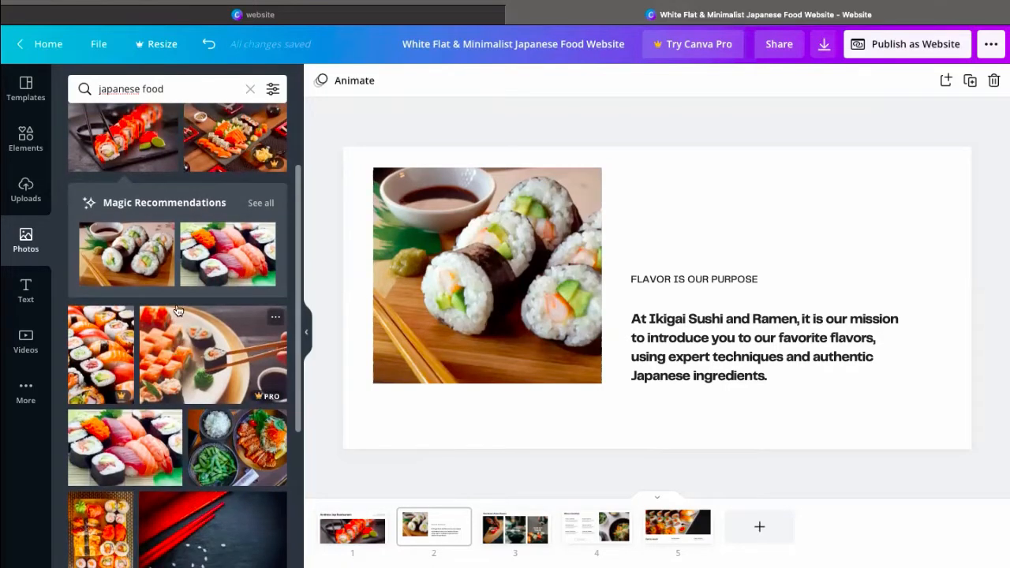
left_click(227, 249)
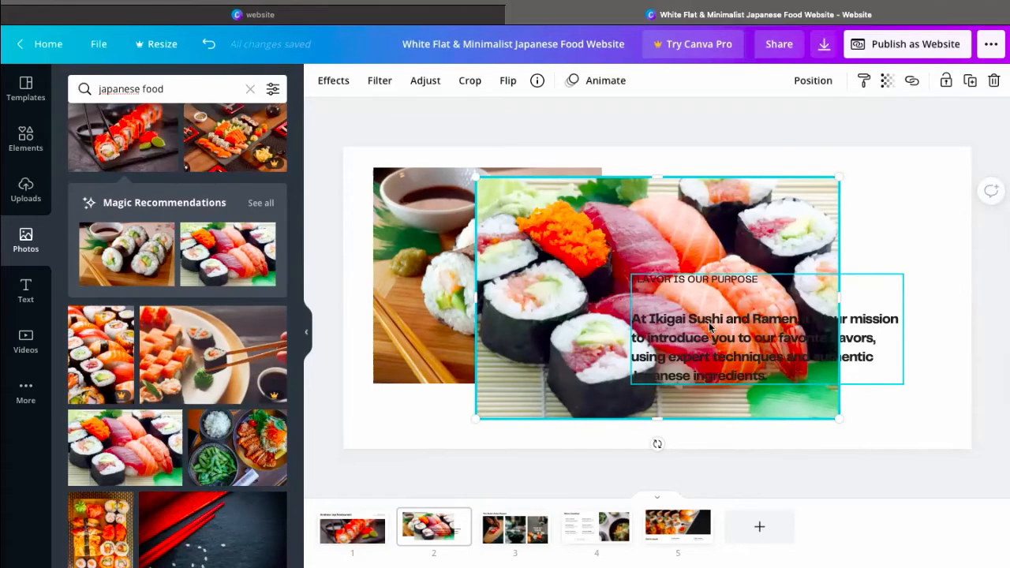
left_click(884, 240)
left_click_drag(822, 326, 929, 381)
left_click(658, 308)
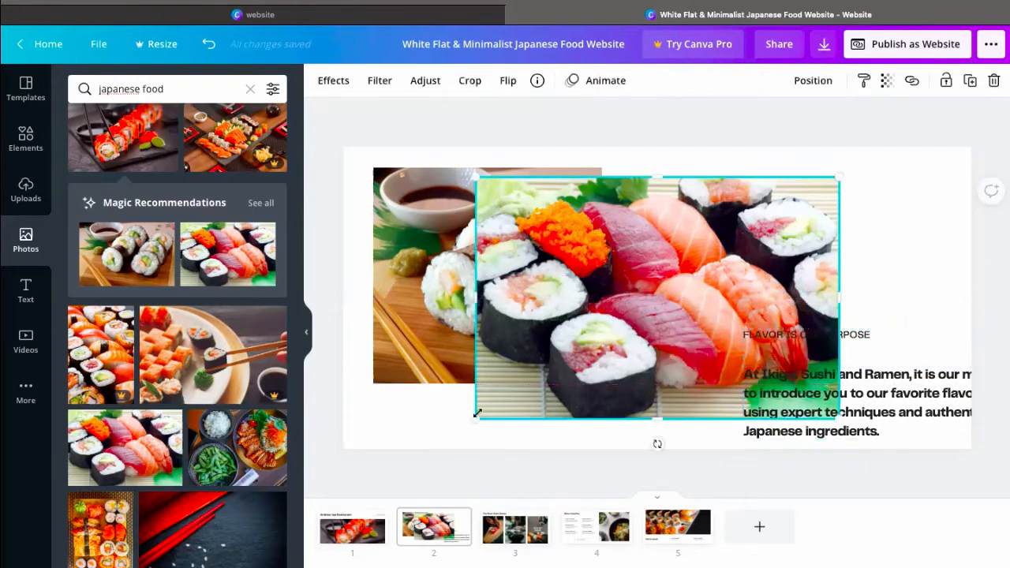
left_click_drag(530, 367, 624, 295)
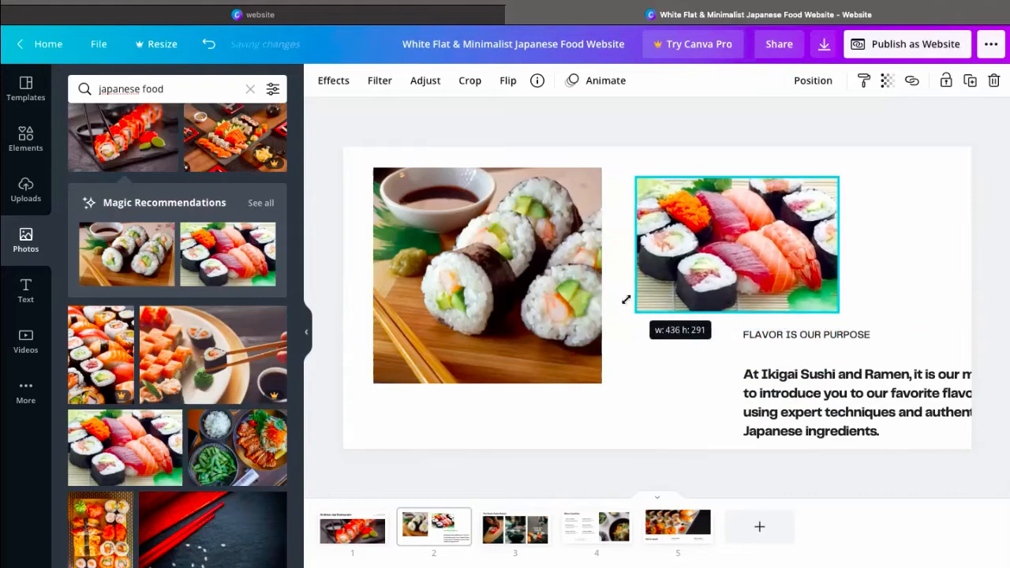
left_click_drag(663, 249, 639, 239)
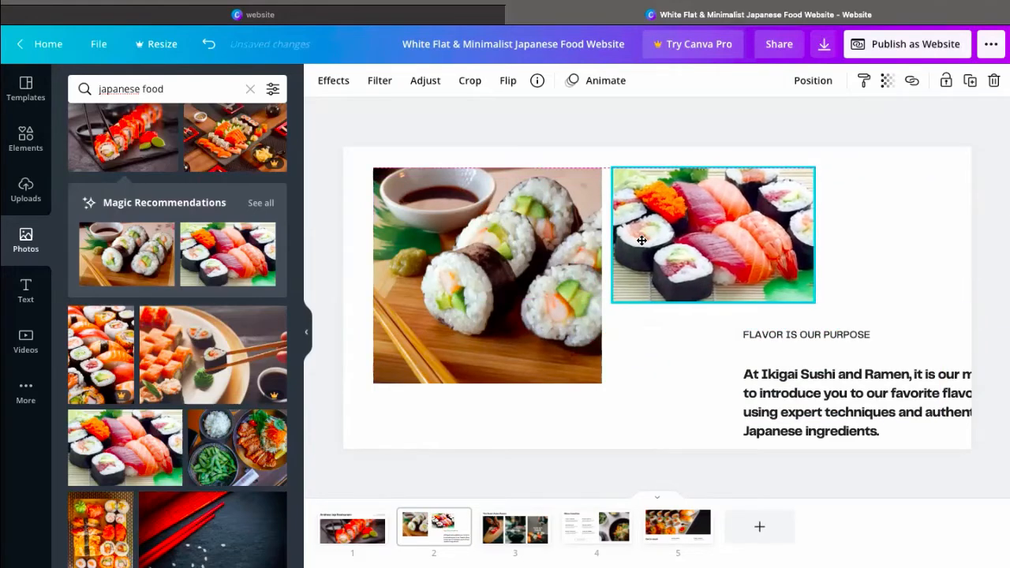
Move the "FLAVOR IS OUR PURPOSE" mission text block directly below the nigiri photo on page 2
left_click_drag(774, 391, 651, 373)
left_click(934, 254)
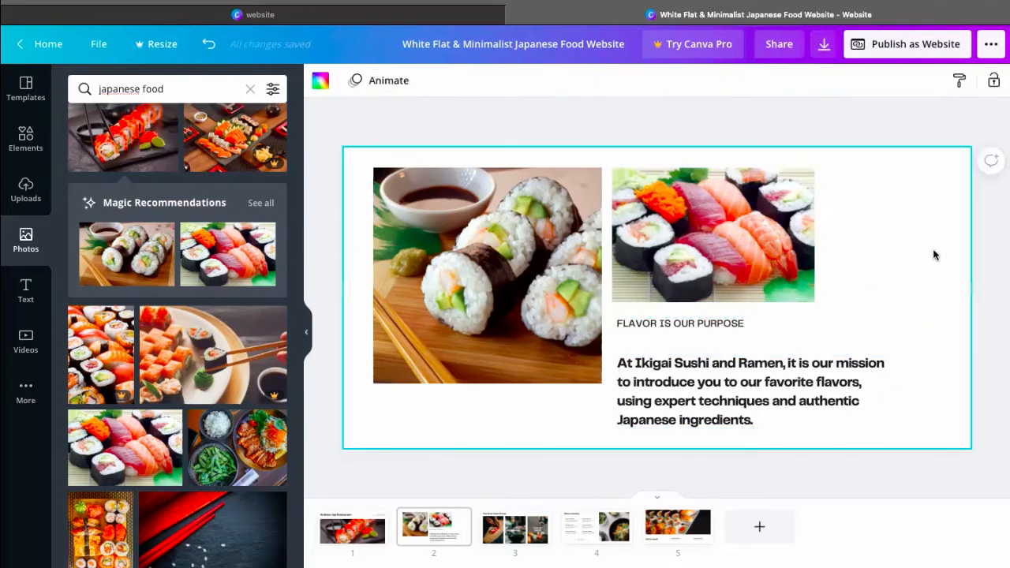
left_click(767, 112)
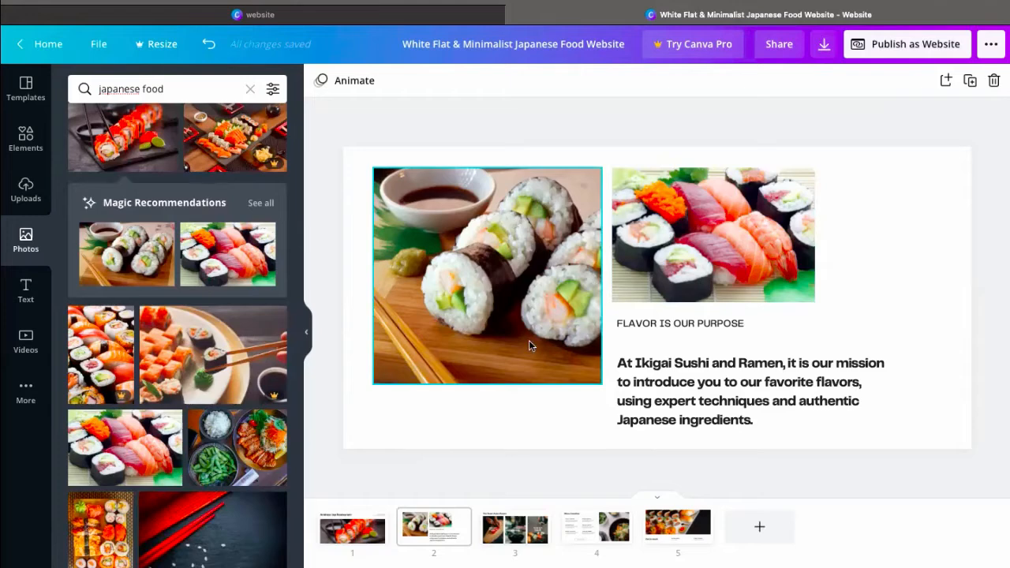
Insert a blank page after page 3 and duplicate the "Menu favorites" page
left_click(555, 528)
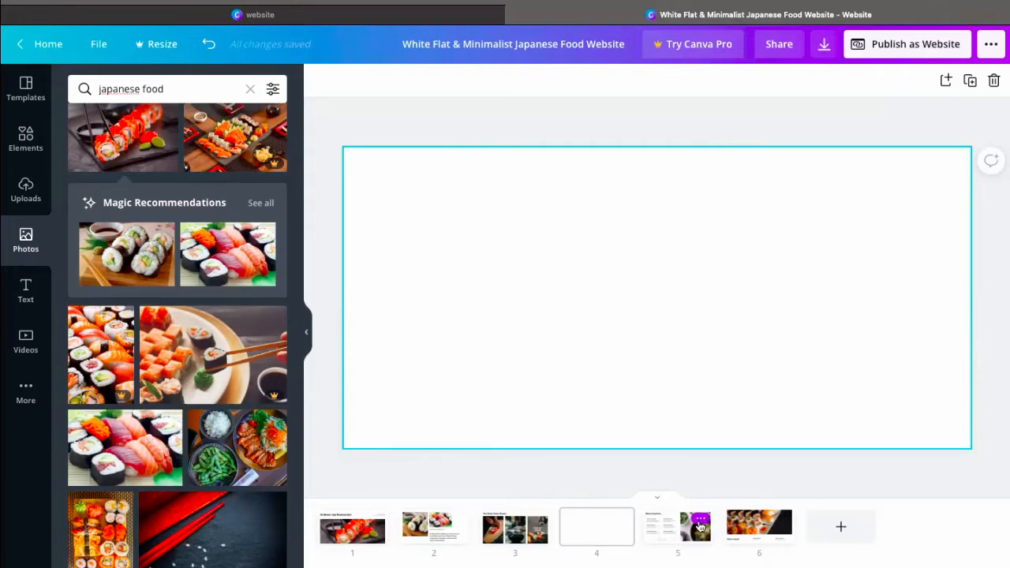
left_click(699, 525)
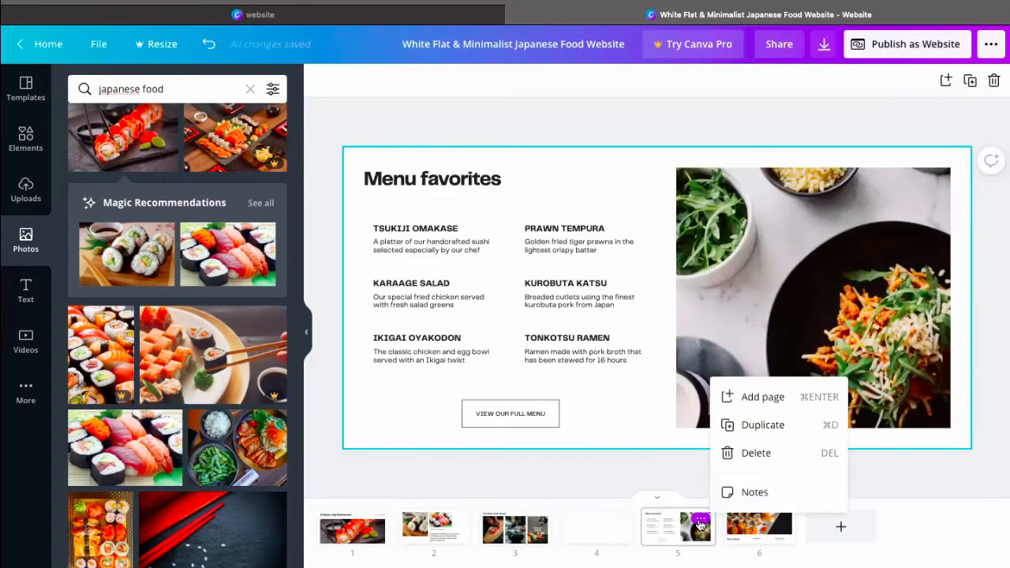
left_click(728, 426)
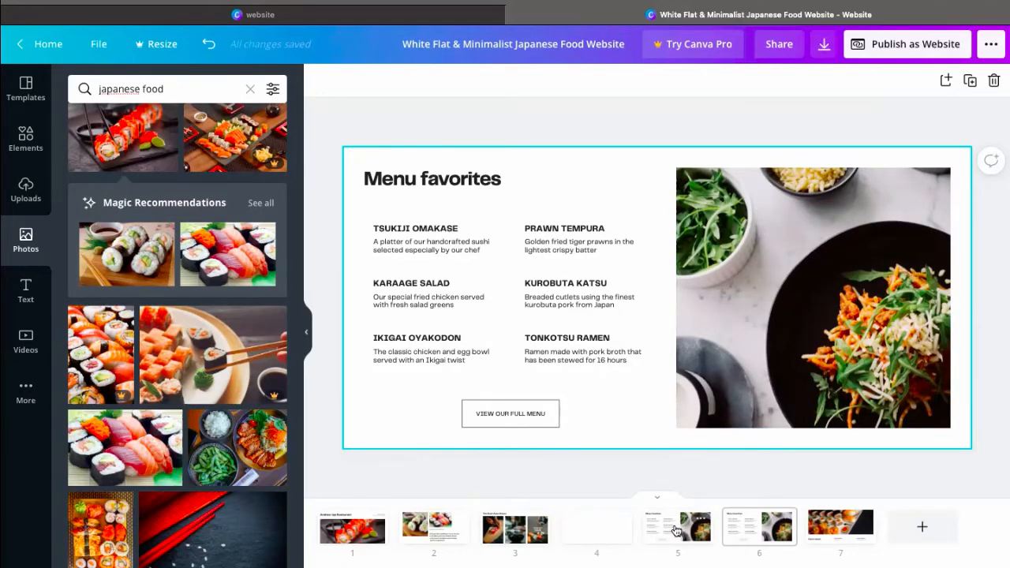
Delete the blank page 4
left_click(620, 521)
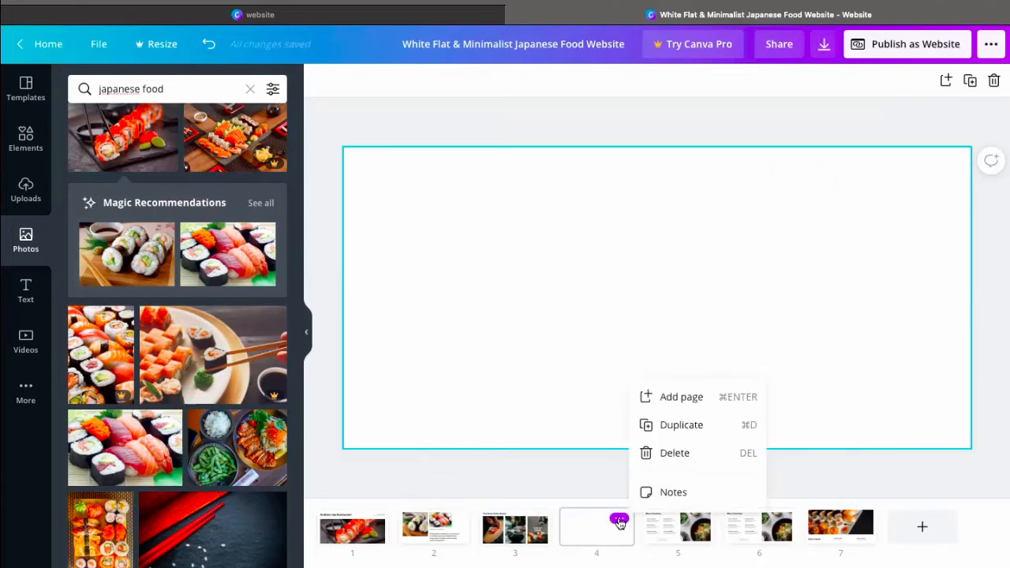
left_click(673, 454)
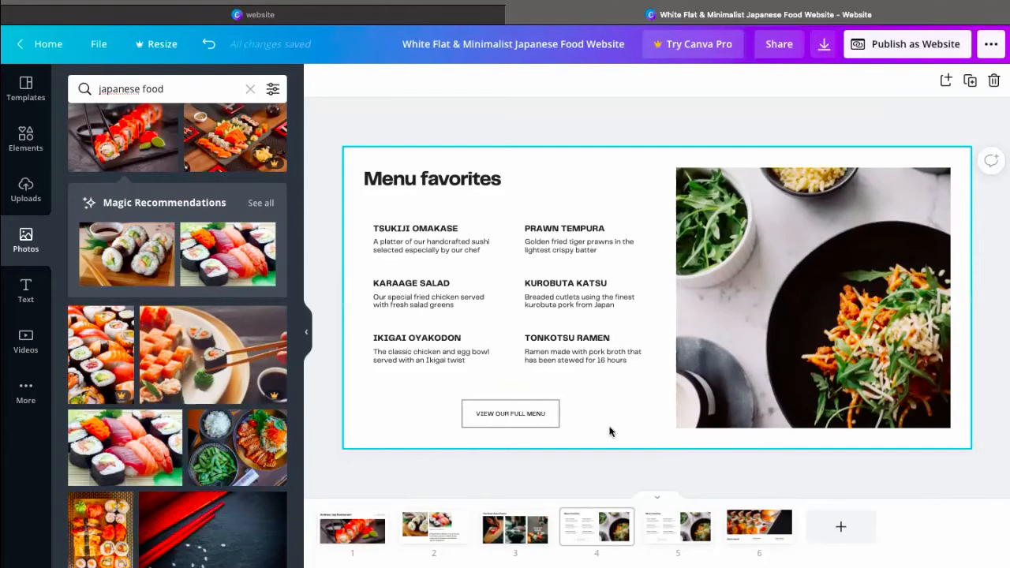
Replace the dish name "TSUKIJI OMAKASE" with "CHANGE" on the duplicated "Menu favorites" page
left_click(662, 523)
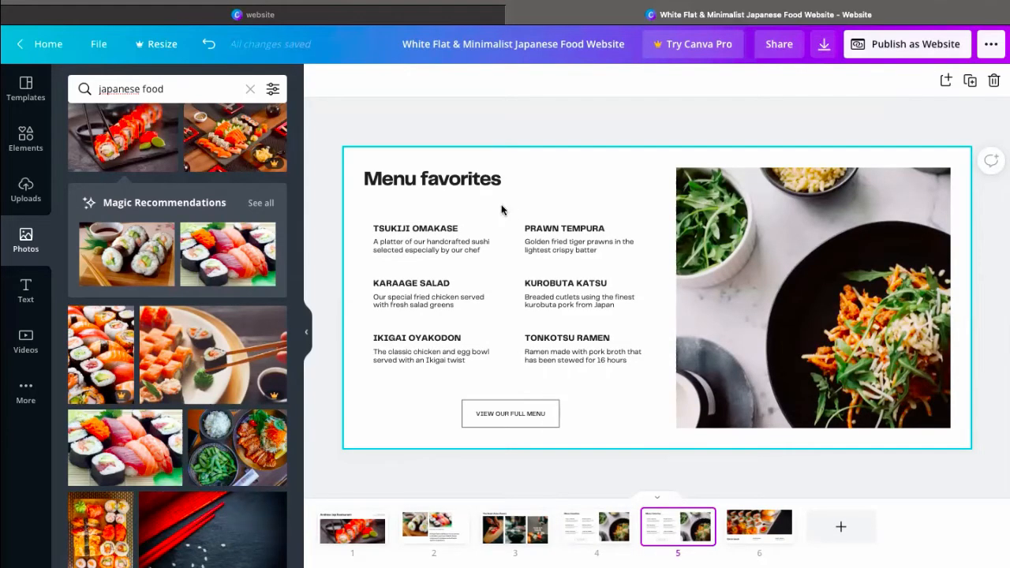
left_click(392, 229)
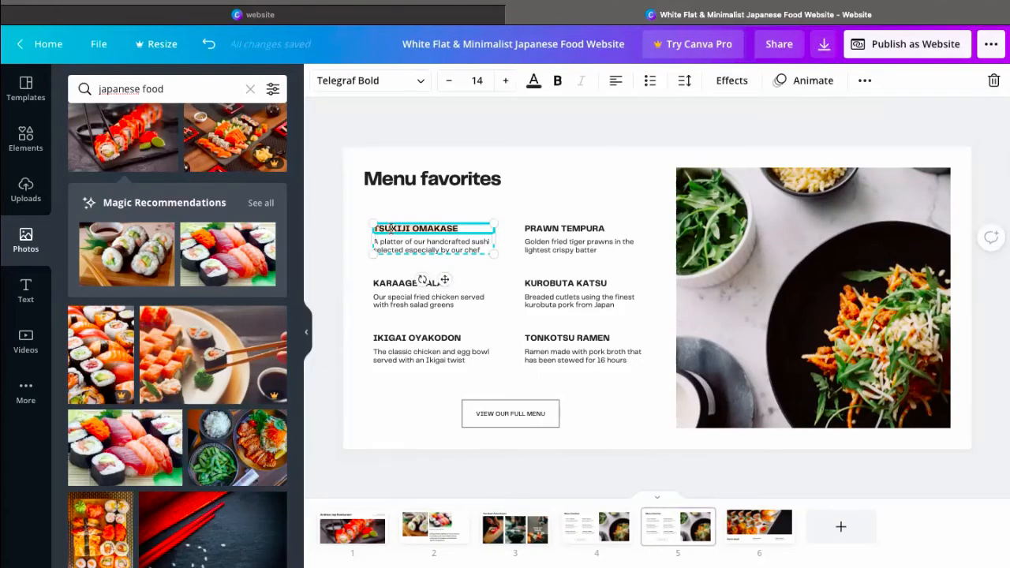
type("CHANGE")
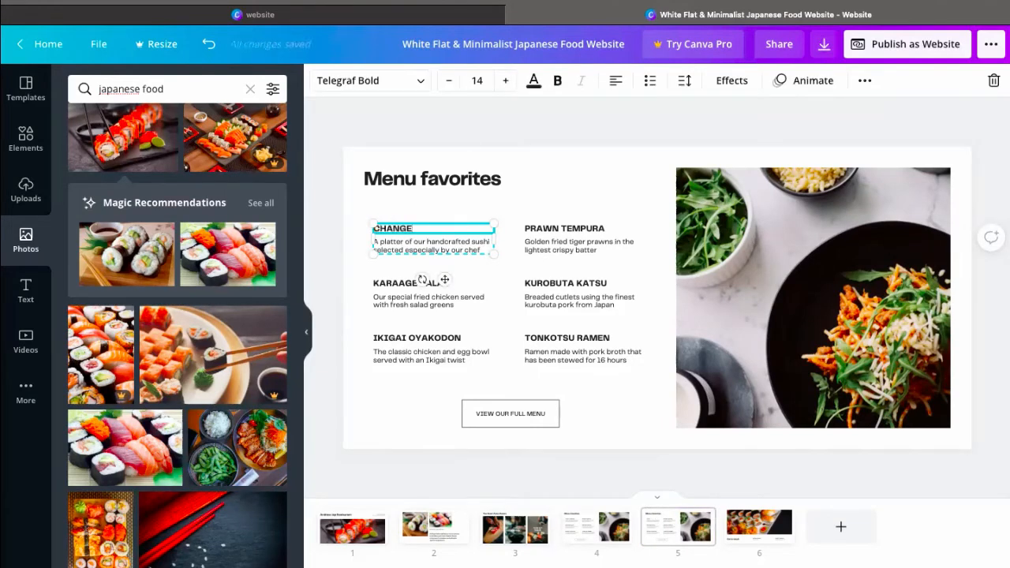
left_click(576, 156)
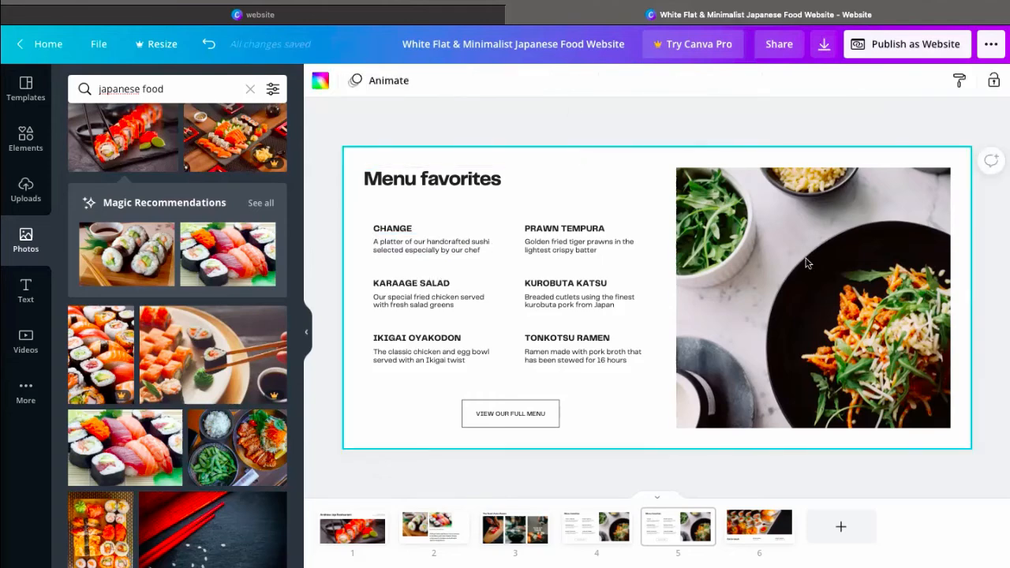
Replace the salad photo on the duplicated "Menu favorites" page with the salmon nigiri photo held by chopsticks
scroll(68, 254, "down", 4)
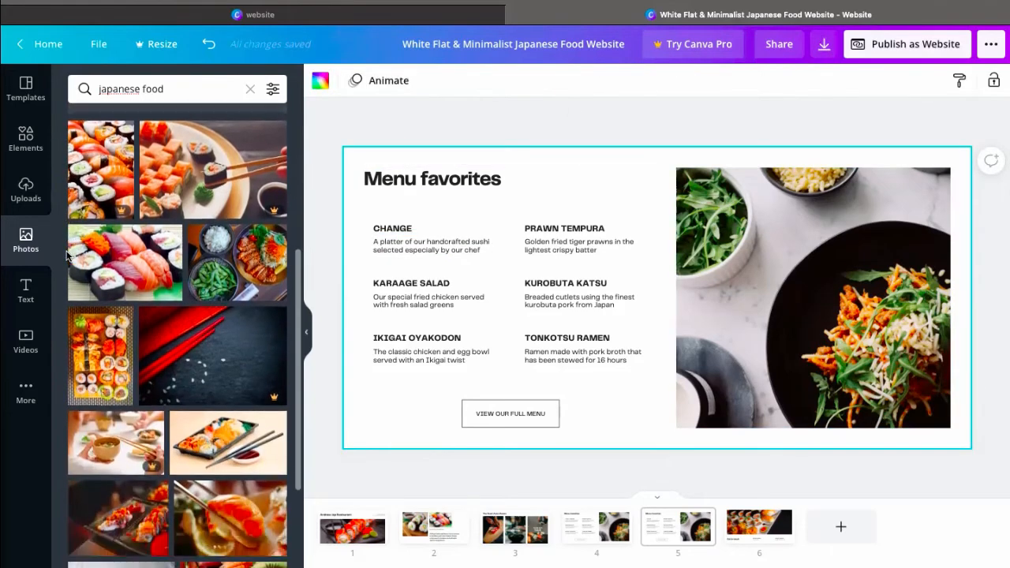
scroll(68, 255, "down", 3)
scroll(67, 255, "down", 1)
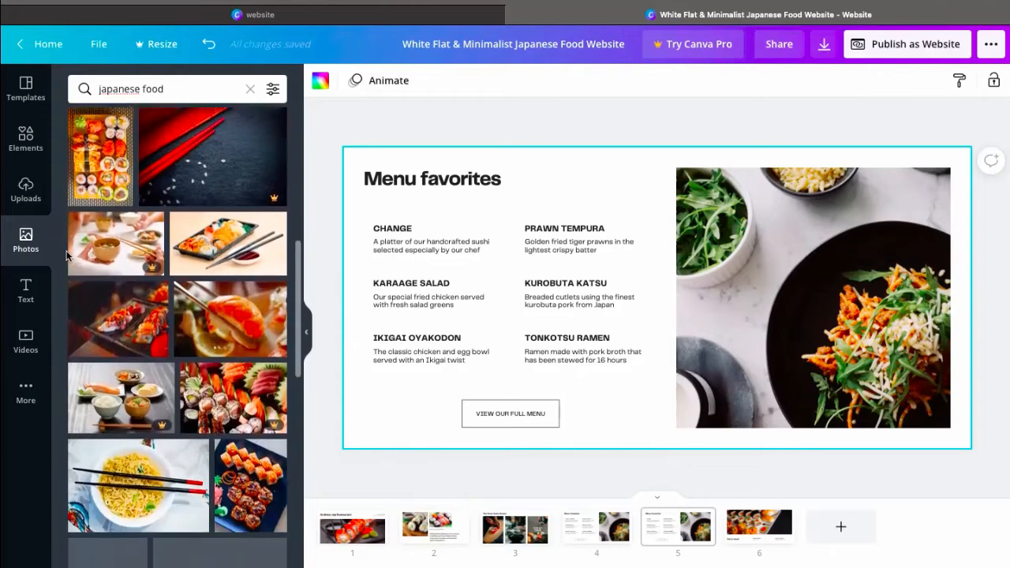
left_click_drag(221, 318, 734, 270)
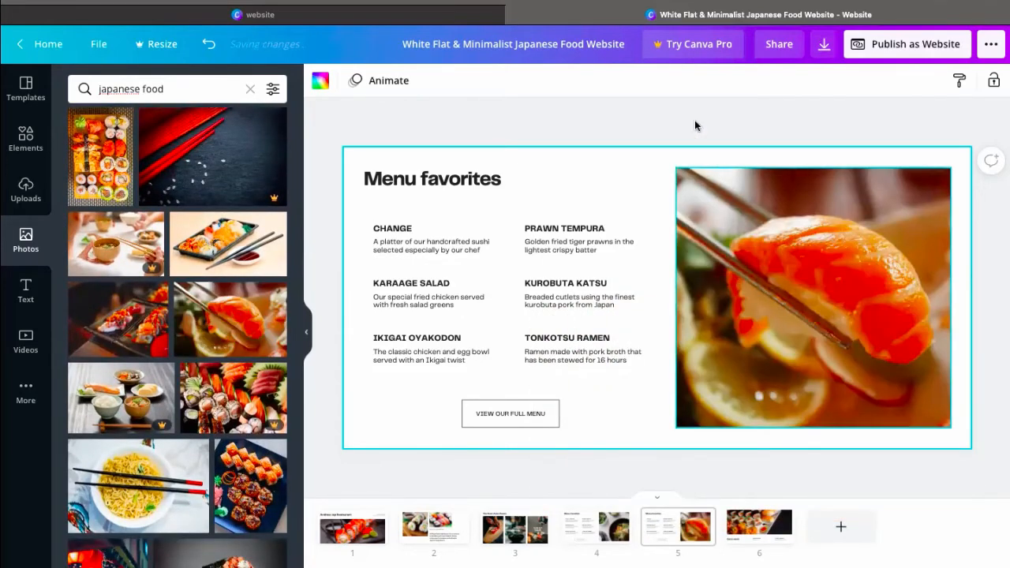
left_click(695, 112)
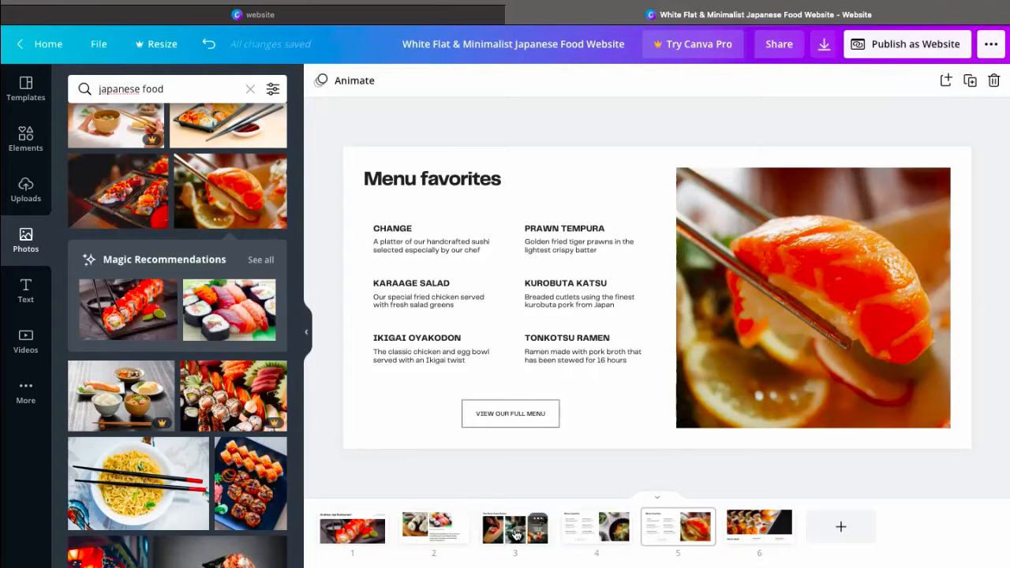
Move the "The finest Asian flavors" page after both "Menu favorites" pages and open the website in the Standard web style
left_click_drag(540, 535, 698, 527)
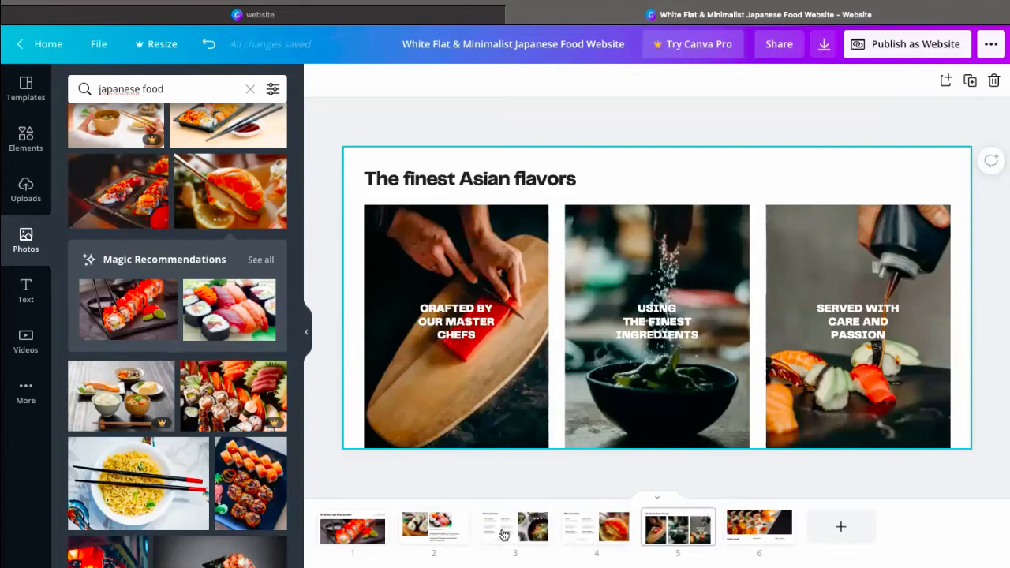
left_click(932, 48)
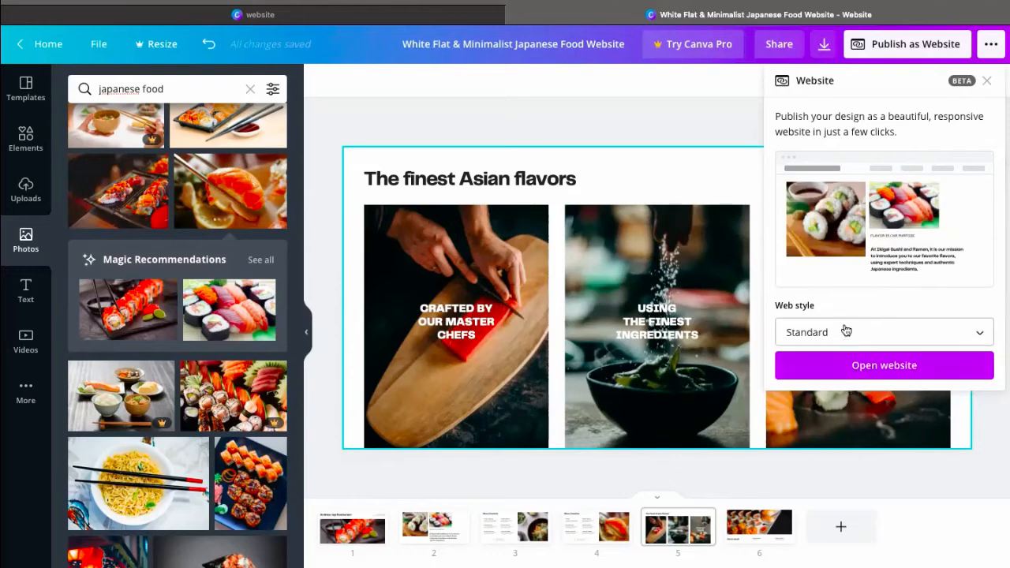
left_click(882, 366)
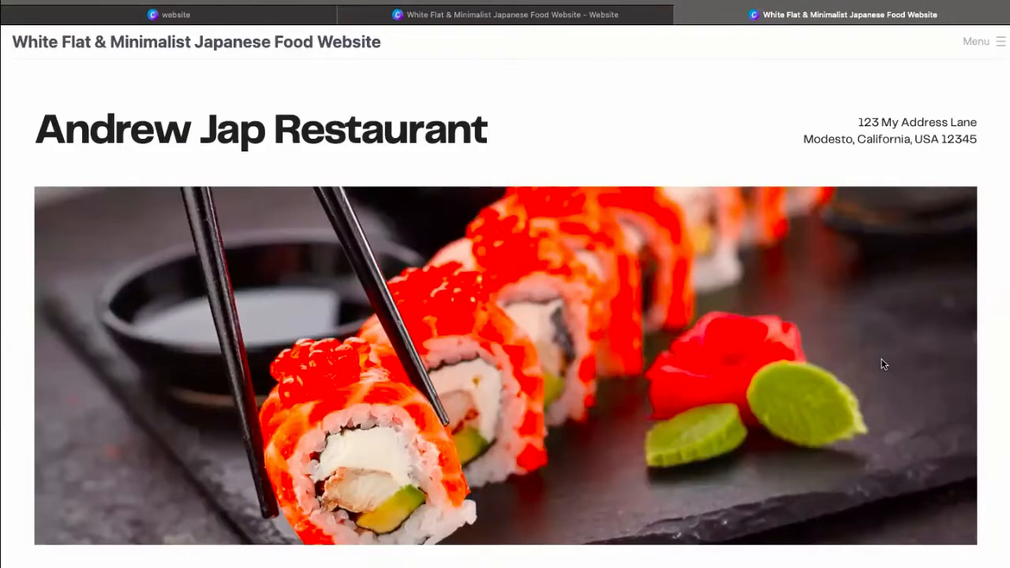
Examine the opened website from the restaurant header through both menu sections to "The finest Asian flavors" section
scroll(633, 185, "down", 5)
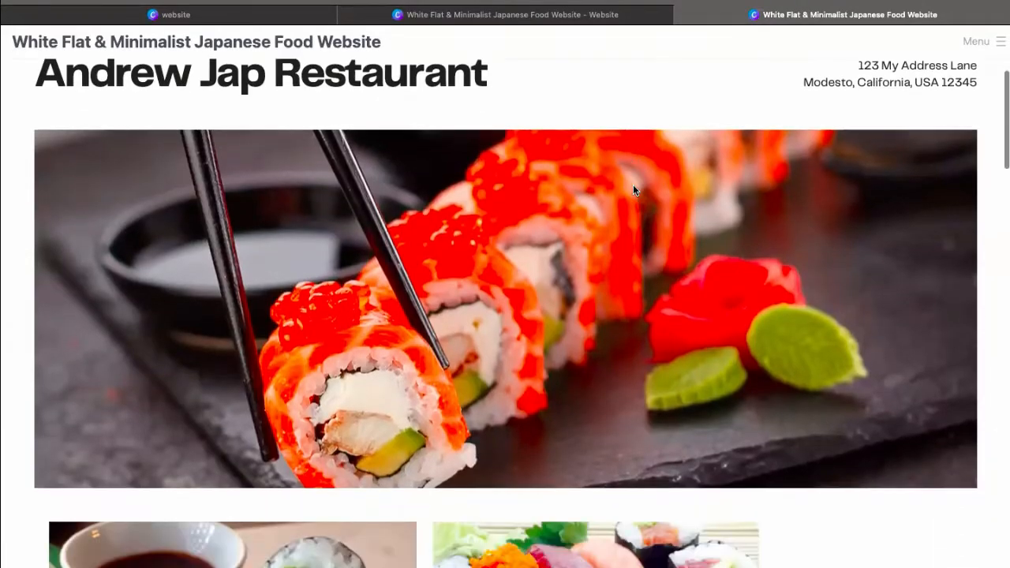
scroll(633, 190, "down", 2)
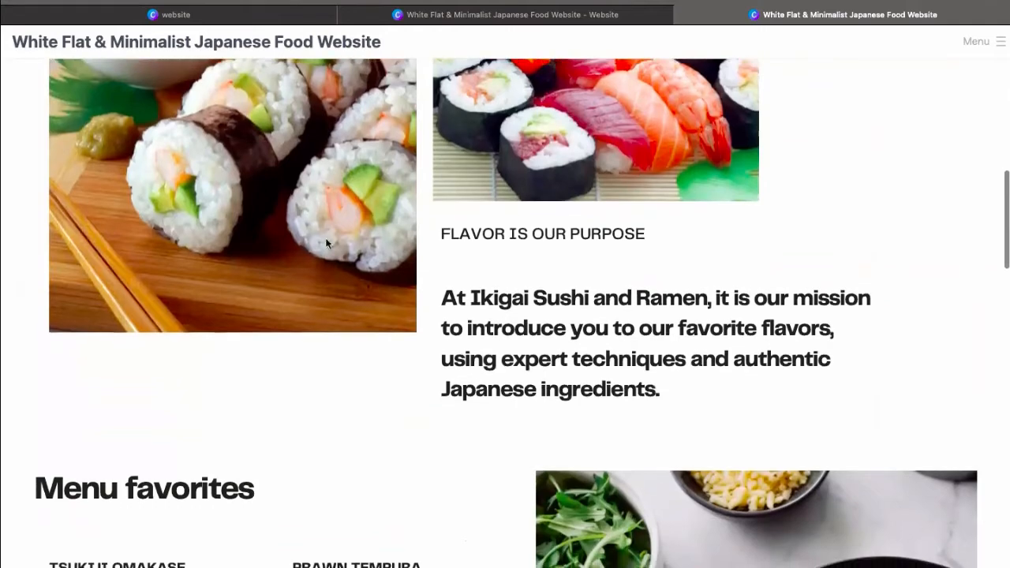
scroll(343, 343, "down", 6)
scroll(342, 345, "down", 4)
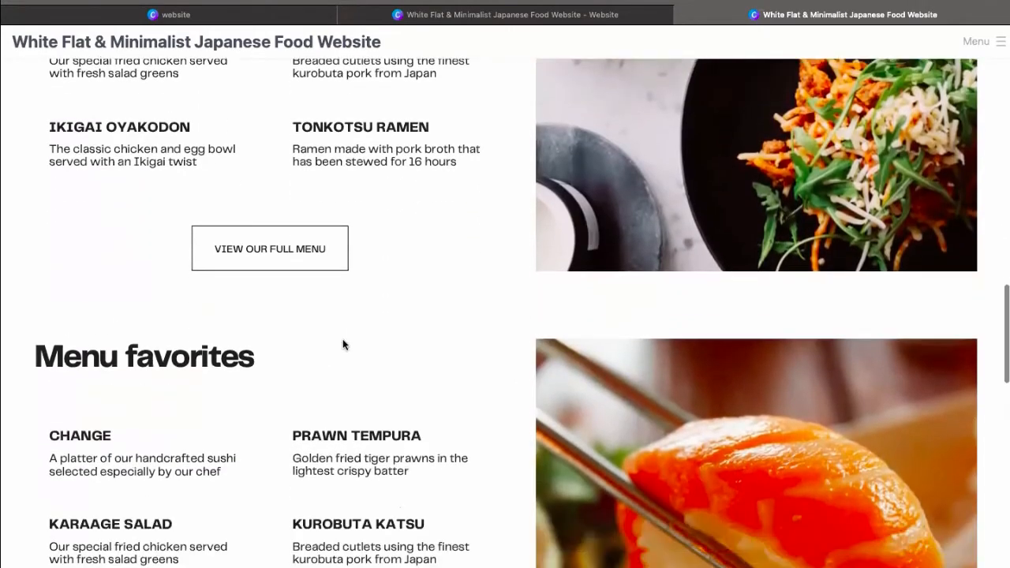
scroll(342, 344, "up", 1)
scroll(342, 339, "up", 6)
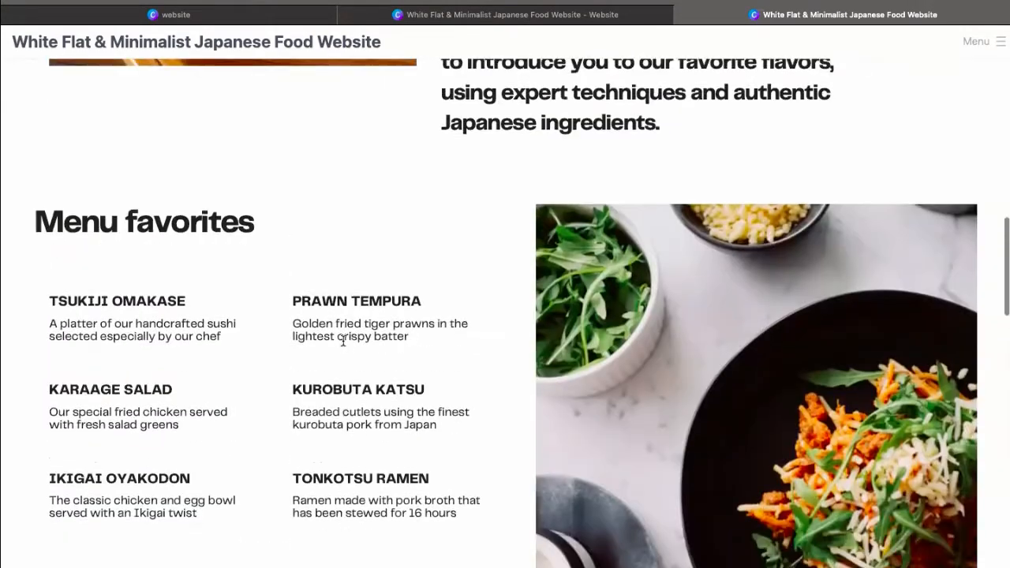
scroll(233, 278, "down", 6)
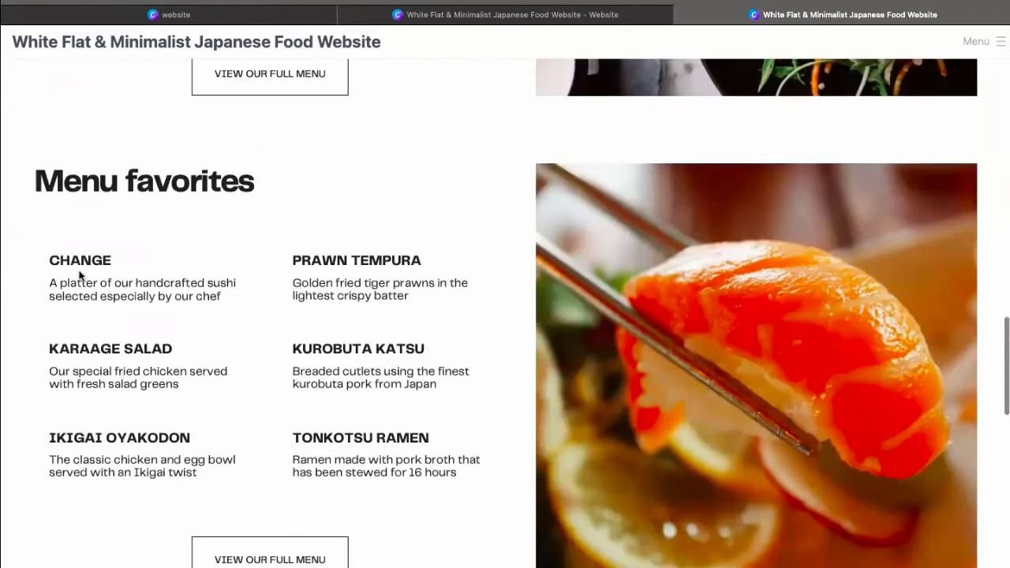
scroll(196, 292, "down", 2)
scroll(196, 293, "down", 9)
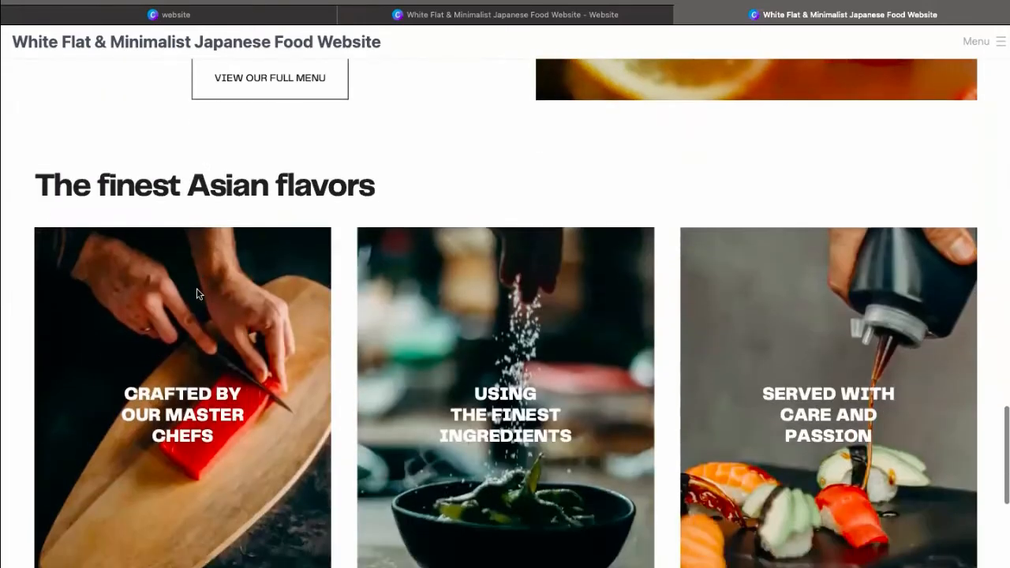
scroll(197, 292, "up", 15)
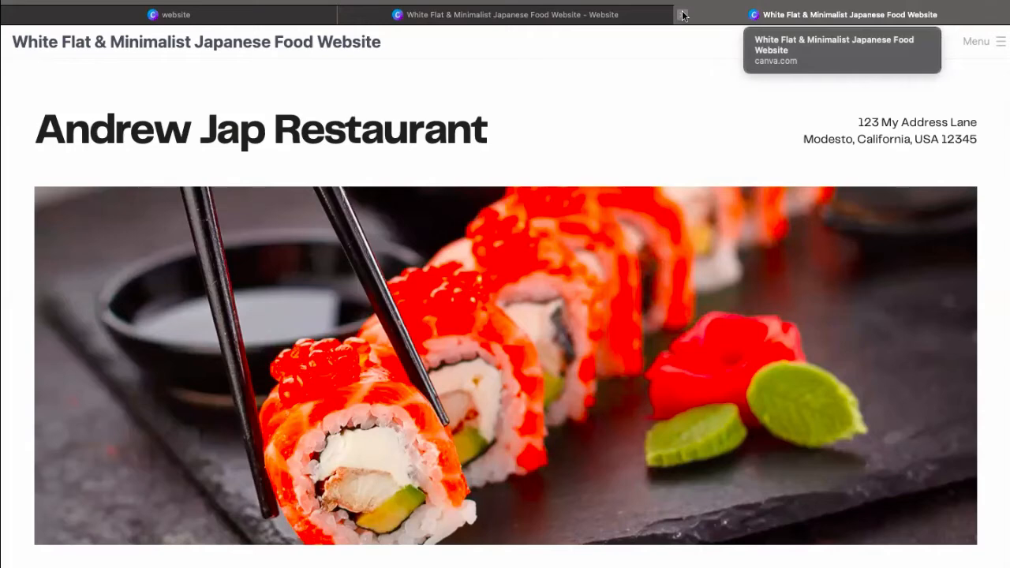
Take the browser window out of full screen and select the website's complete web address
mouse_move(642, 16)
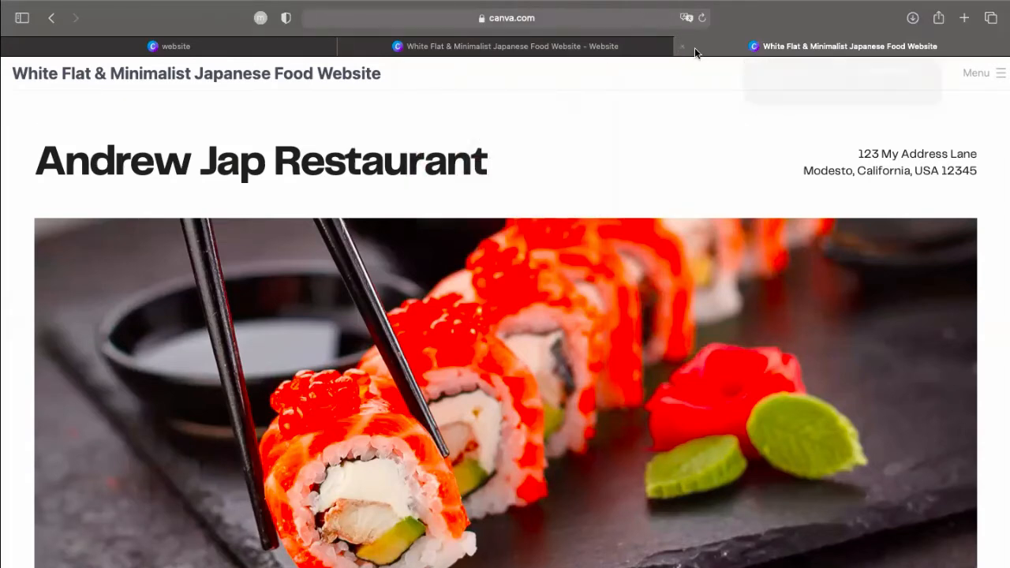
left_click(635, 21)
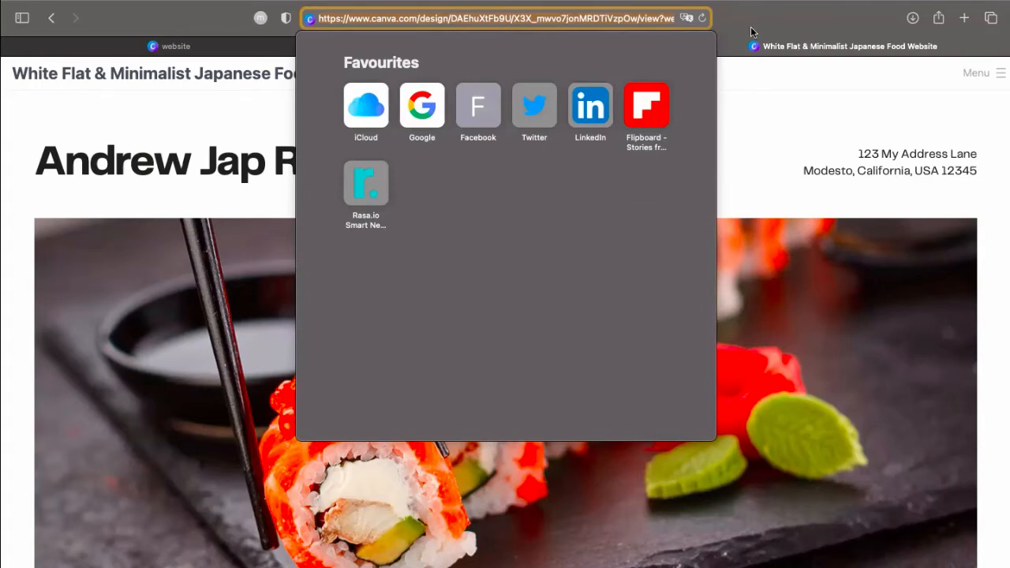
mouse_move(79, 4)
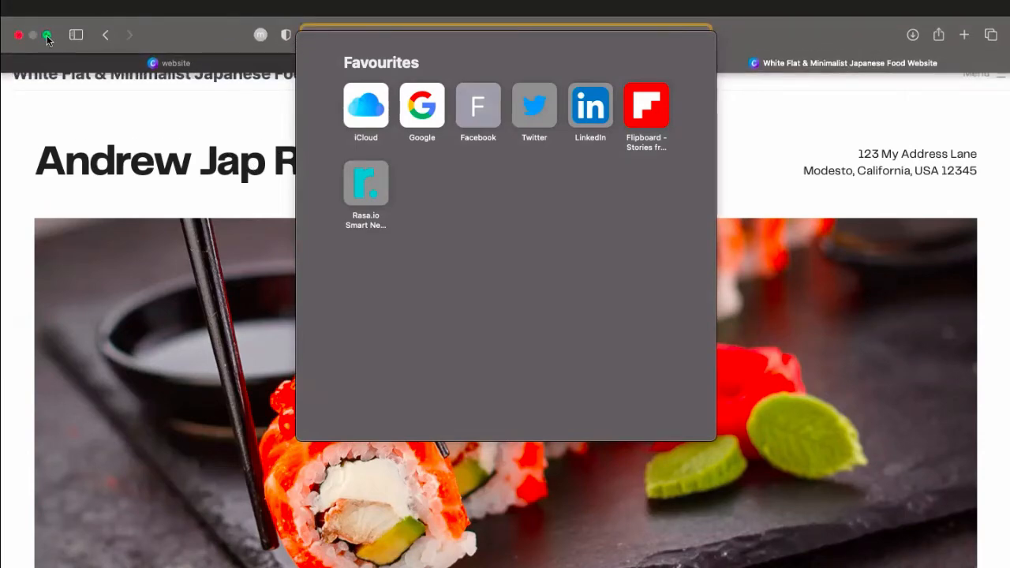
left_click(47, 34)
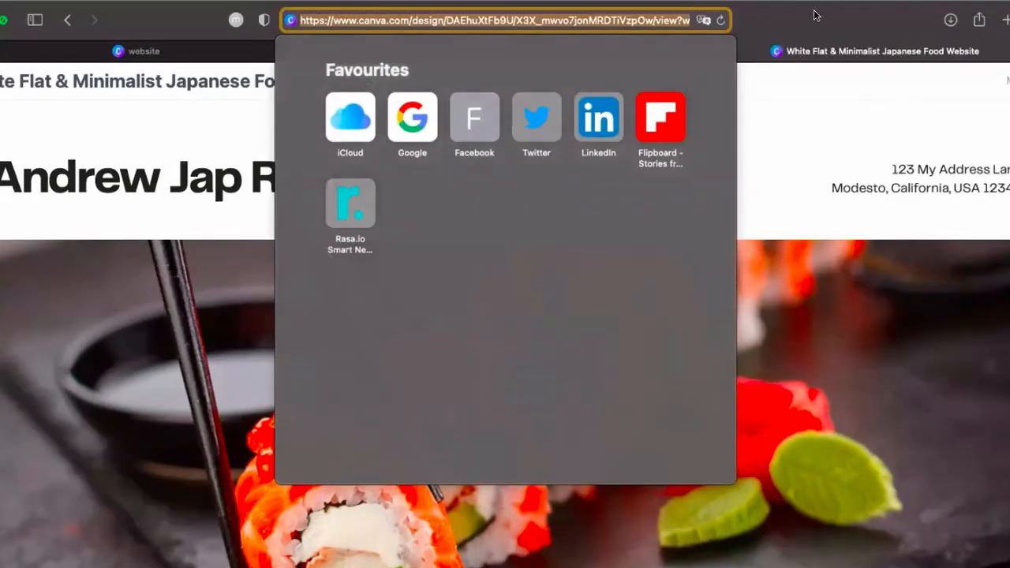
left_click(615, 20)
triple_click(615, 20)
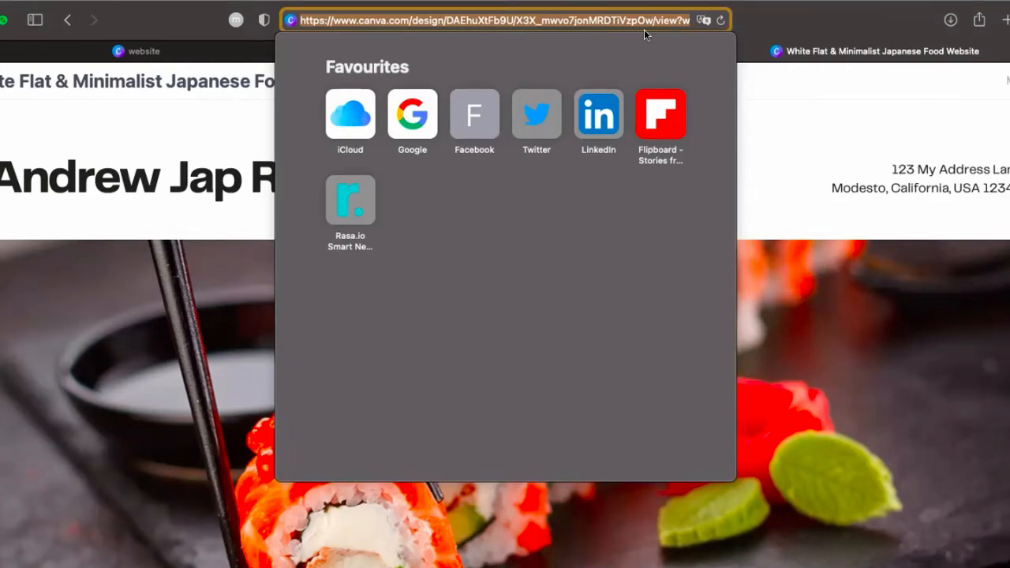
left_click(763, 13)
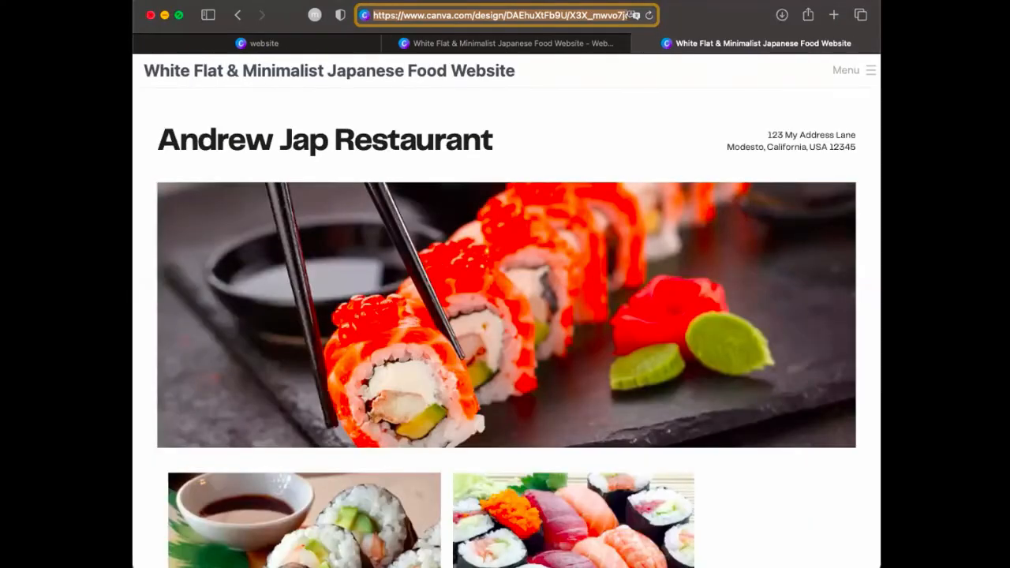
Check how the website's layout adapts by narrowing the browser window to a portrait width and widening it again
left_click_drag(881, 110, 538, 126)
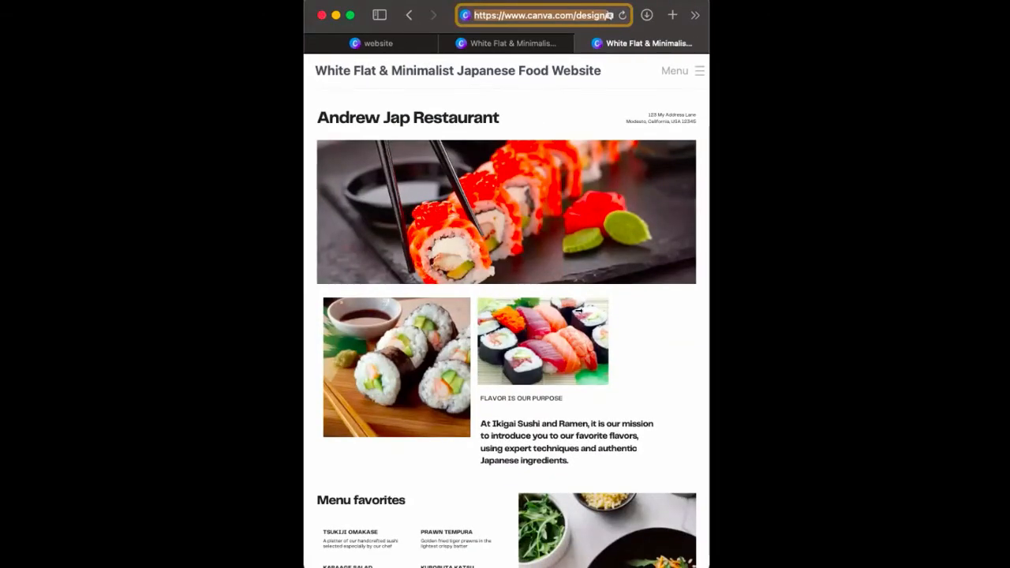
scroll(540, 406, "down", 5)
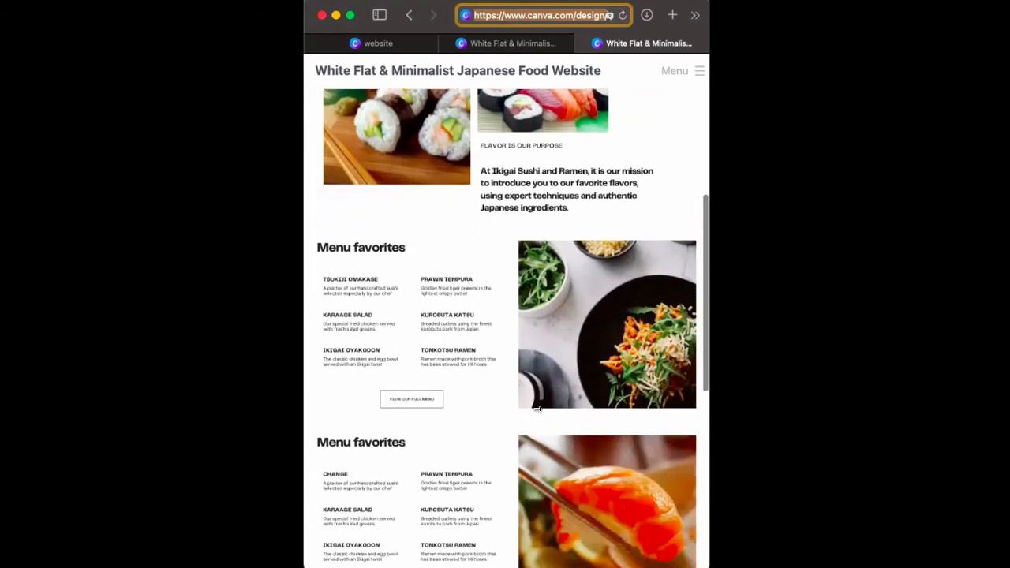
scroll(537, 408, "down", 1)
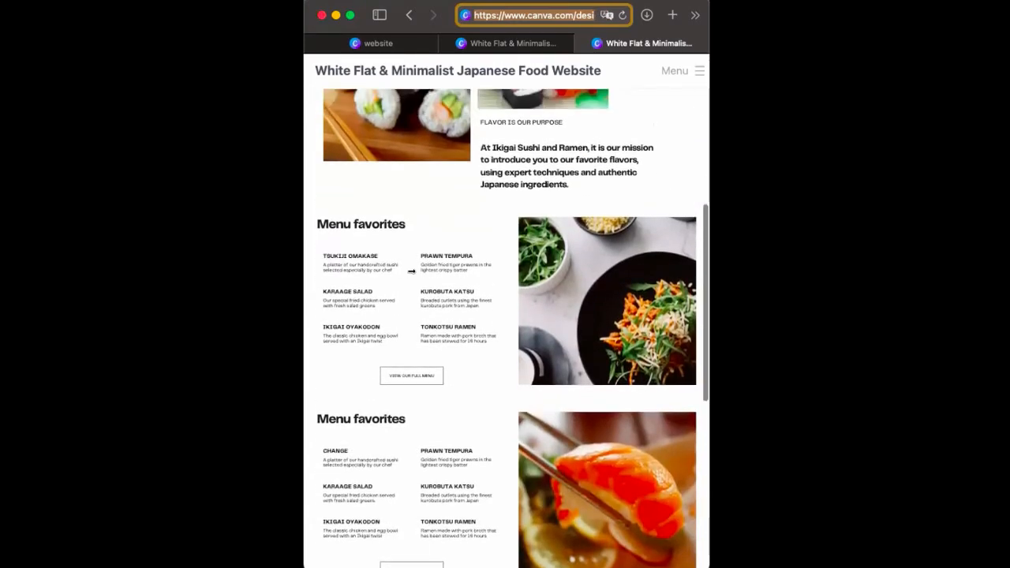
scroll(412, 271, "down", 5)
scroll(411, 271, "up", 2)
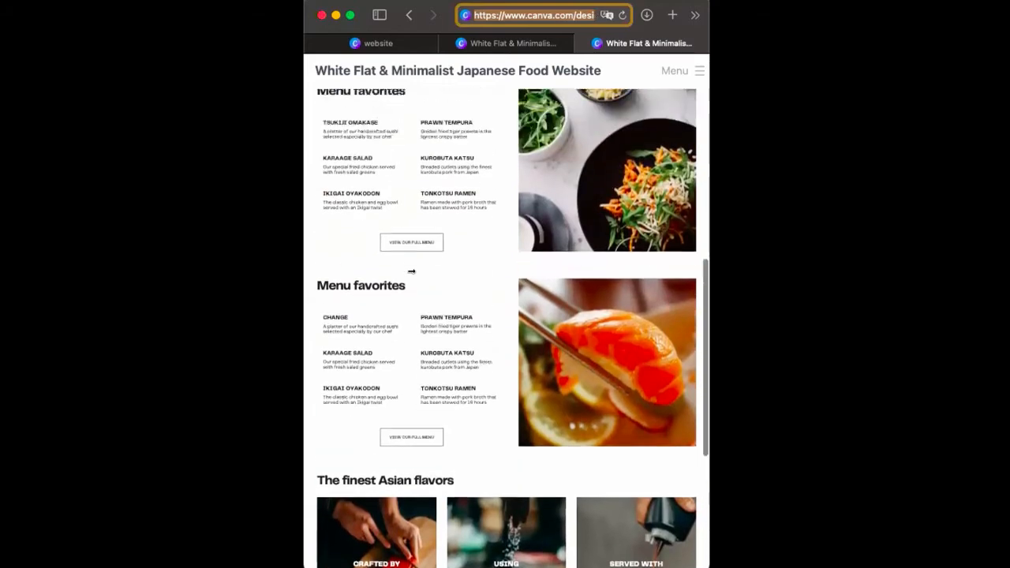
scroll(411, 271, "up", 5)
scroll(486, 206, "down", 2)
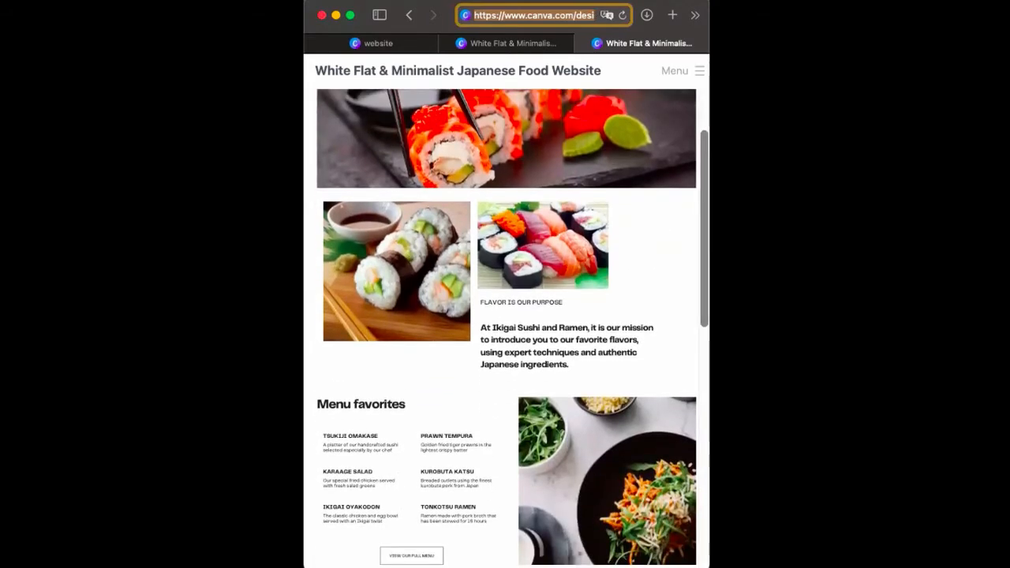
left_click_drag(709, 145, 1002, 145)
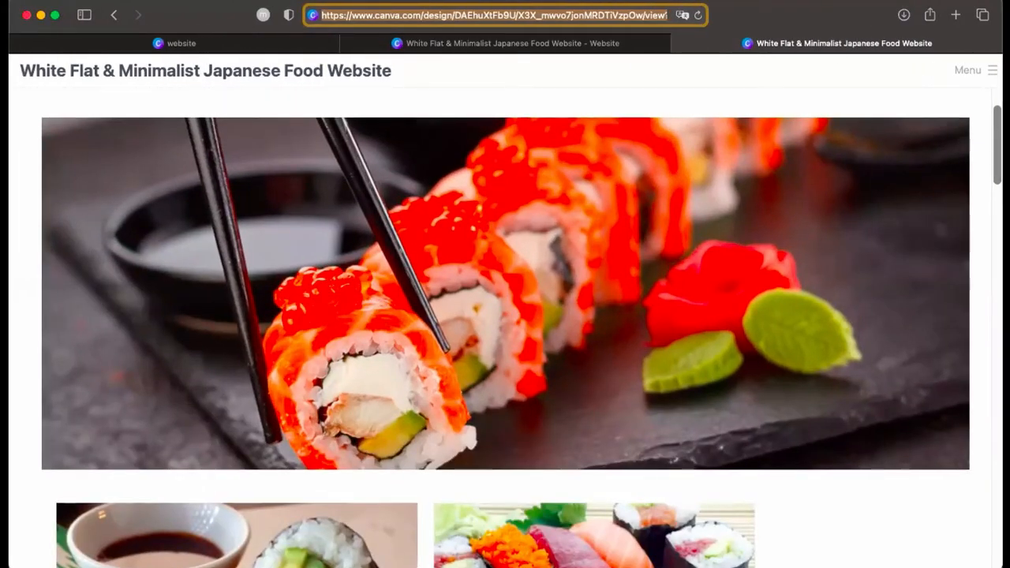